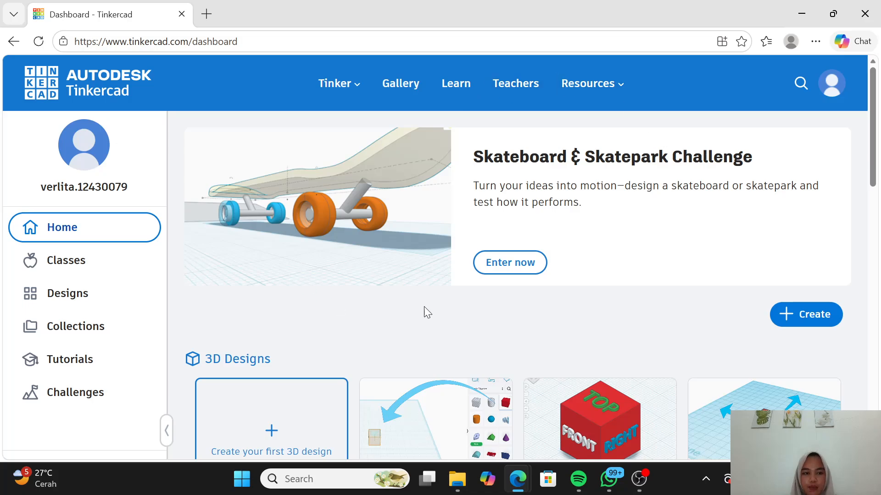
Step: Create a new Circuits design from the dashboard, dismissing the starter-circuits tip and the message notification
scroll(572, 322, down, 1)
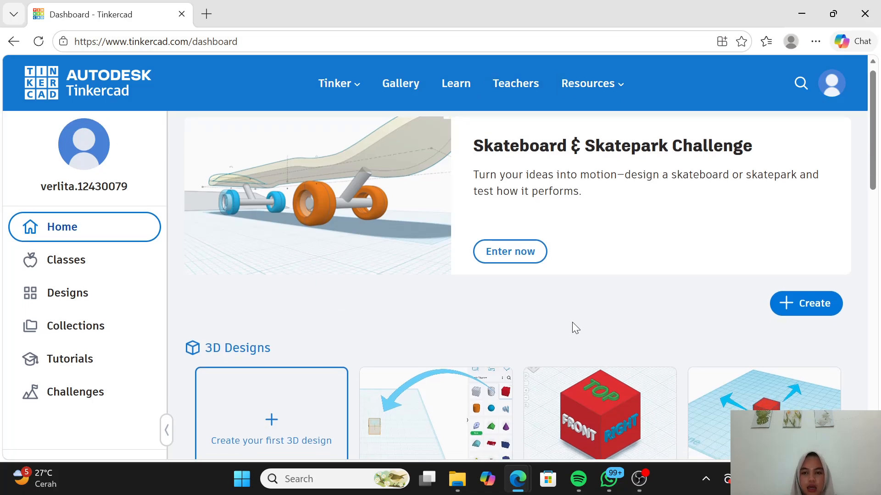
scroll(572, 322, up, 1)
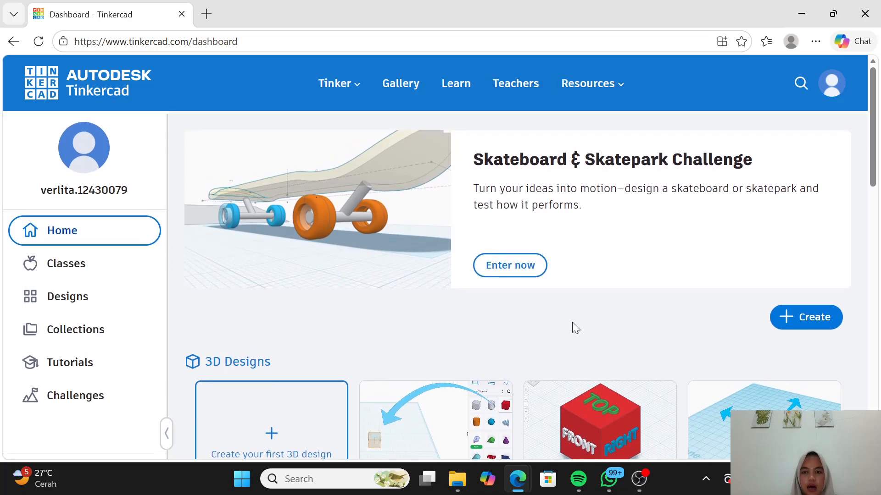
click(791, 316)
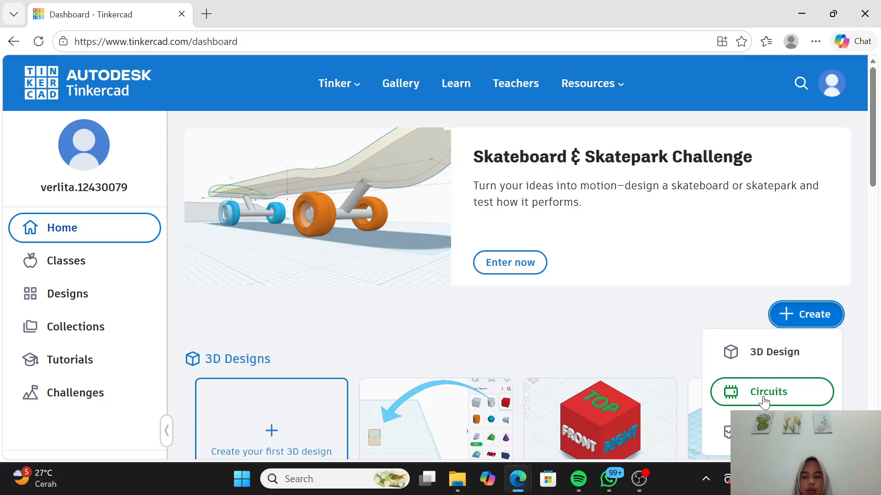
click(763, 398)
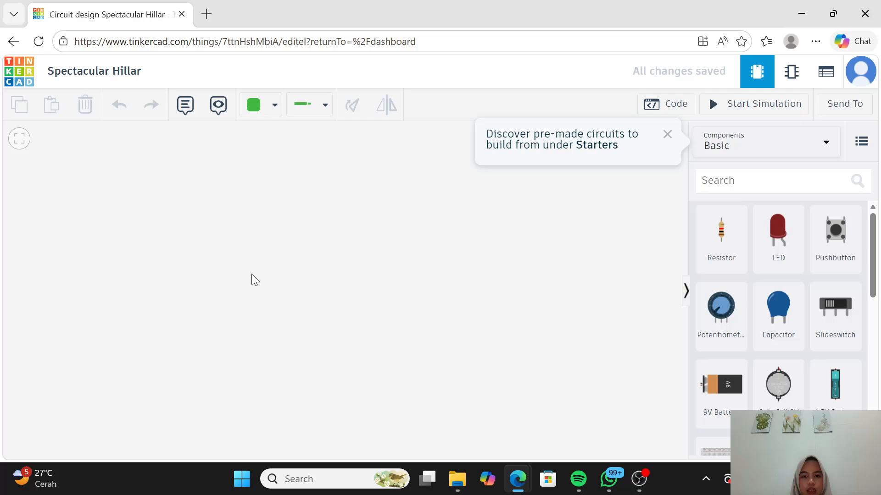
click(666, 135)
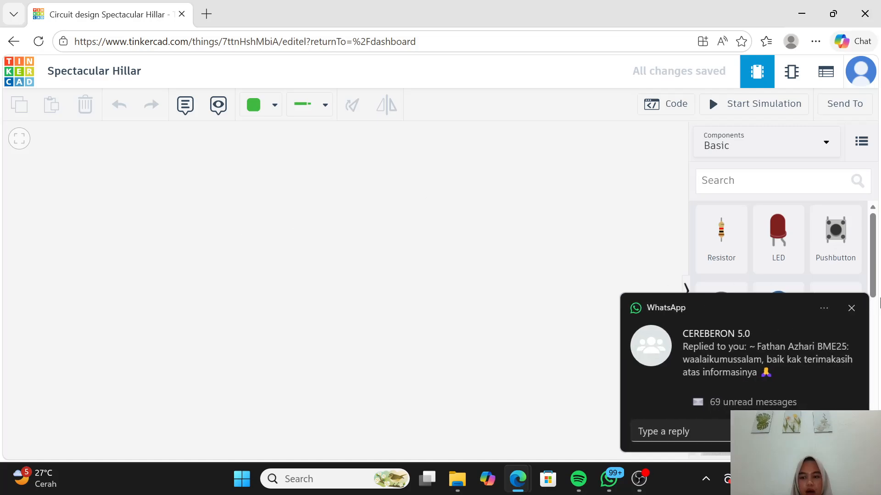
click(852, 309)
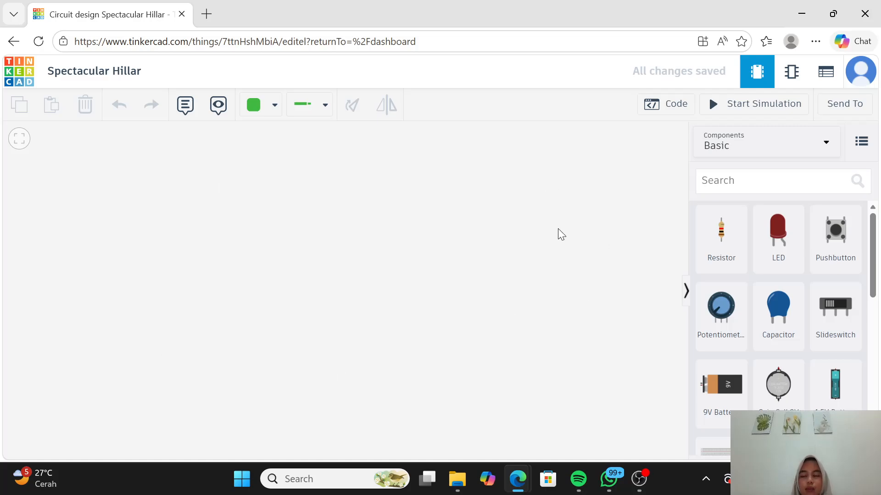
Step: Search the components for "ardu" and place an Arduino Uno R3 on the left side of the workspace
click(733, 184)
text(ardu)
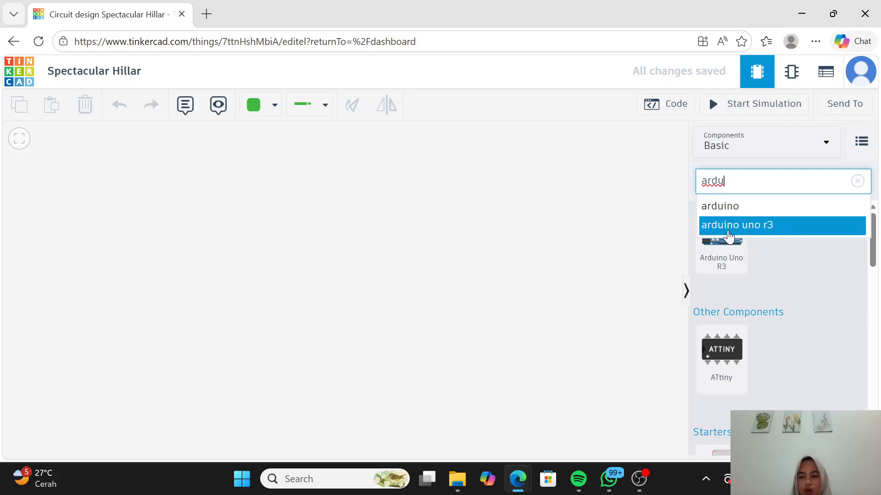
drag(728, 251, 324, 271)
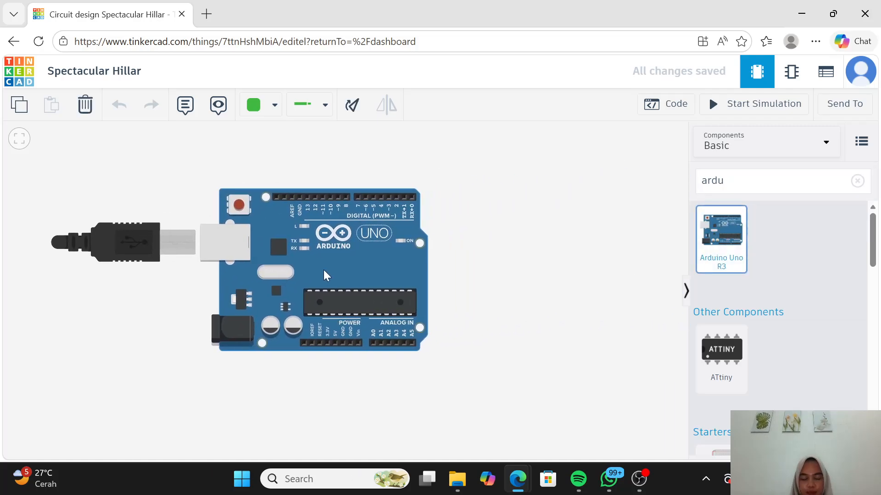
scroll(323, 270, down, 5)
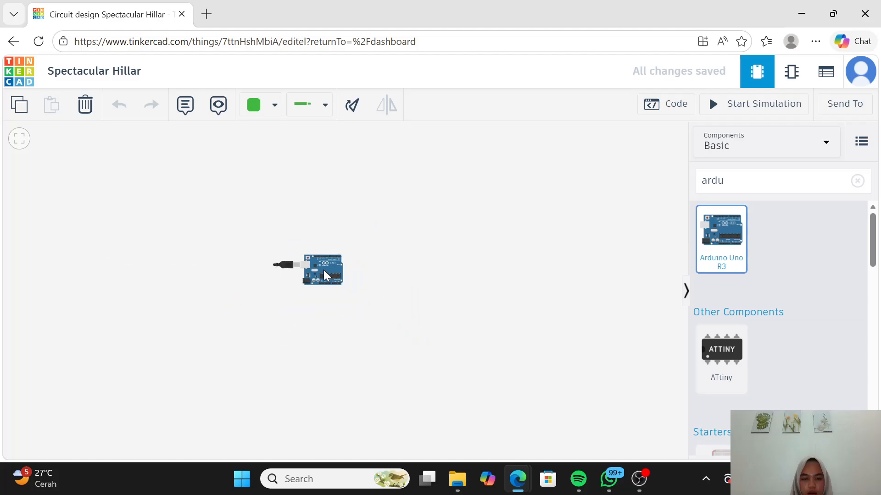
scroll(323, 269, up, 6)
scroll(323, 270, down, 3)
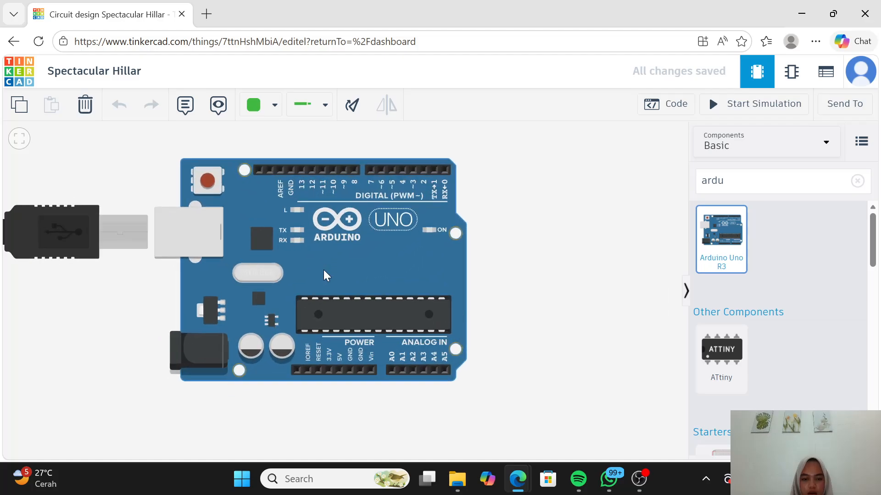
drag(323, 270, 227, 274)
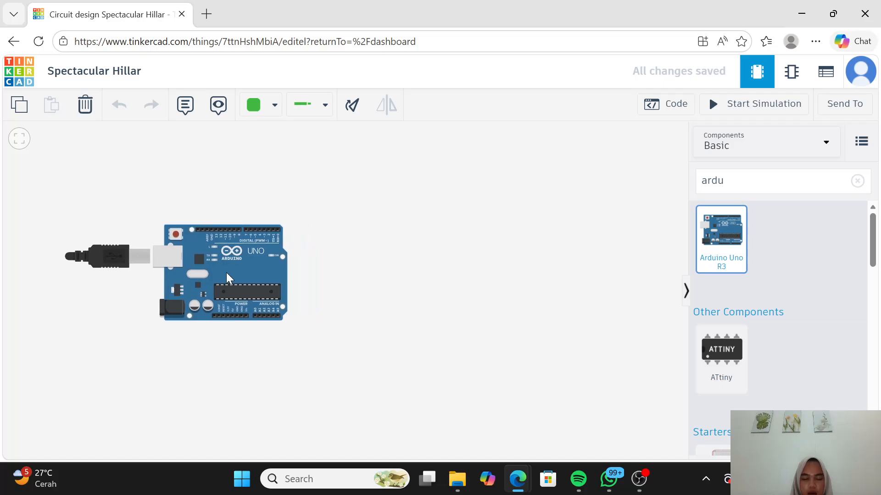
Step: Search the components for "bread" and place a Breadboard Small to the right of the Arduino
click(729, 176)
key(BackSpace)
key(BackSpace)
key(BackSpace)
key(BackSpace)
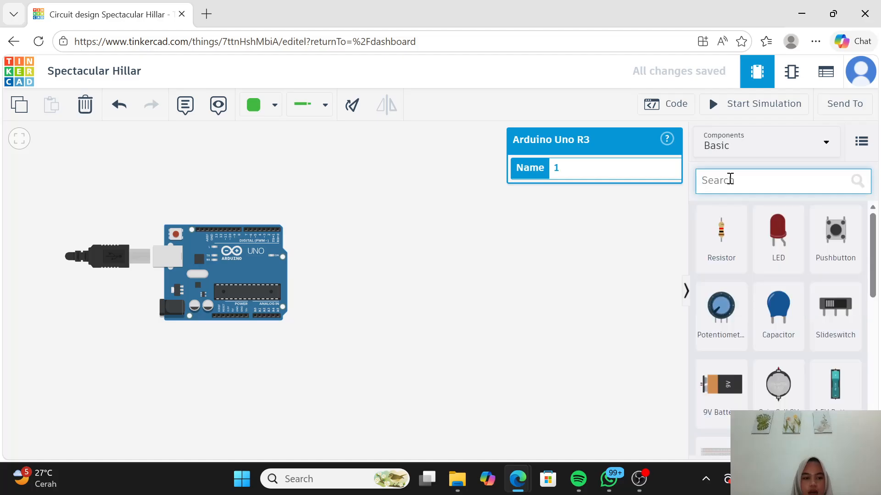
text(bread)
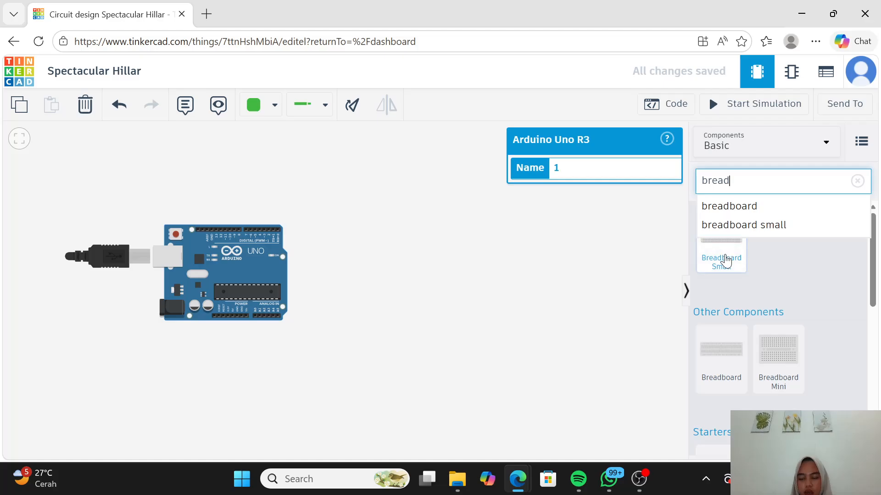
drag(725, 252, 414, 273)
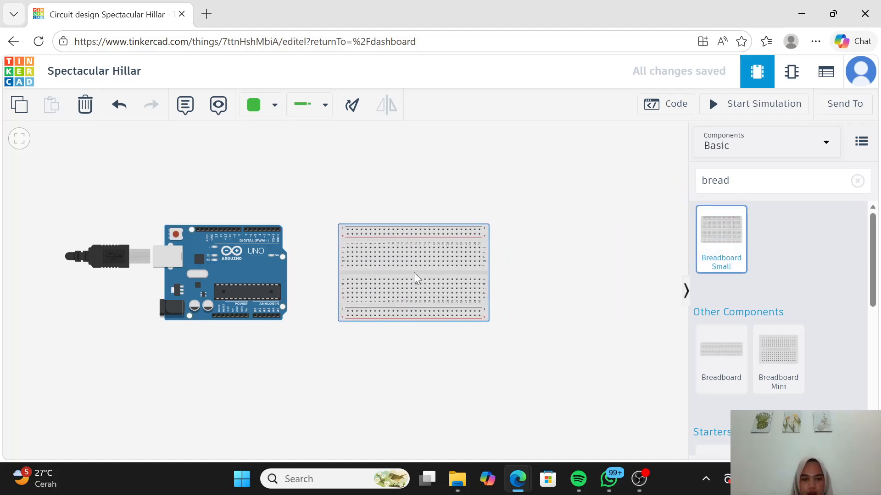
Step: Rotate the small breadboard 90 degrees clockwise so it stands upright and move it closer to the Arduino
click(354, 112)
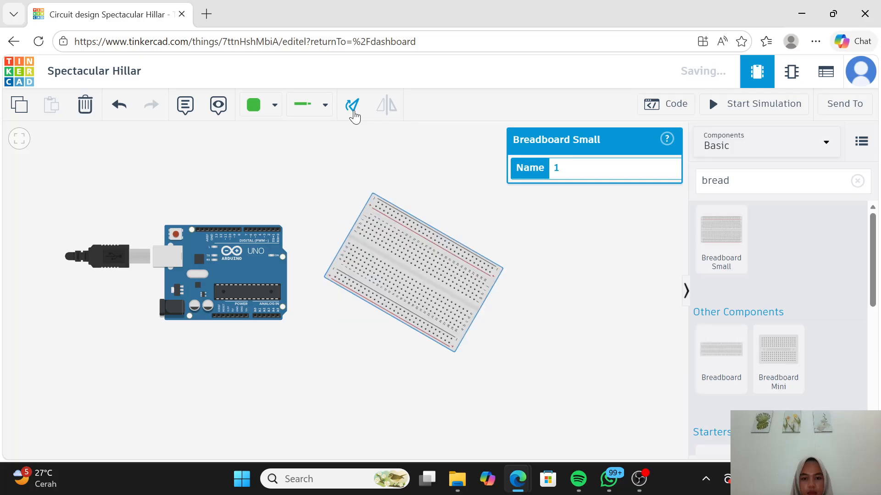
click(353, 113)
click(353, 112)
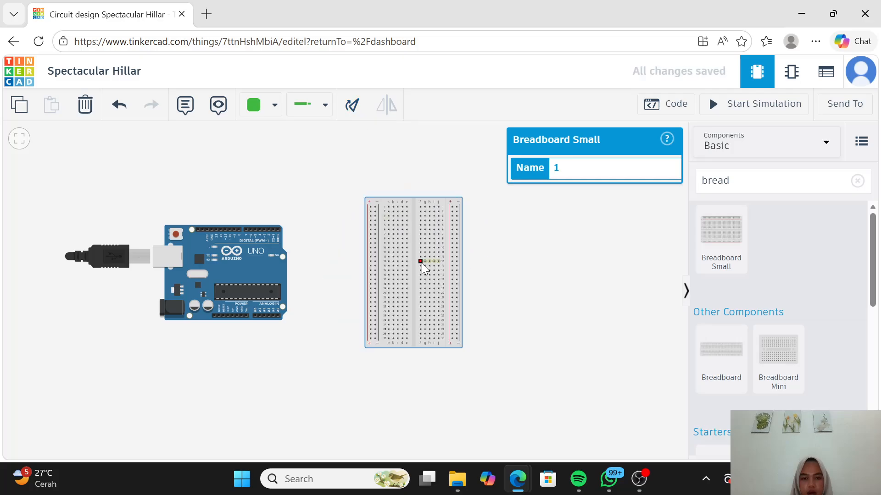
drag(414, 274, 379, 289)
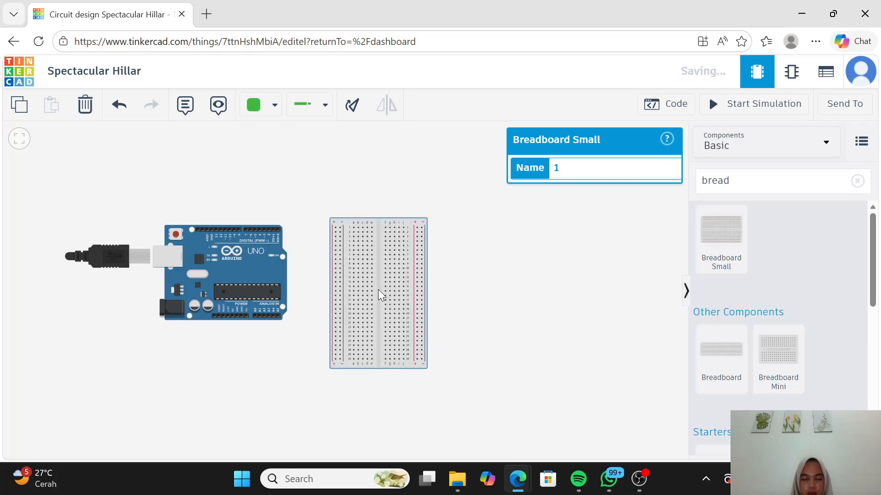
click(609, 299)
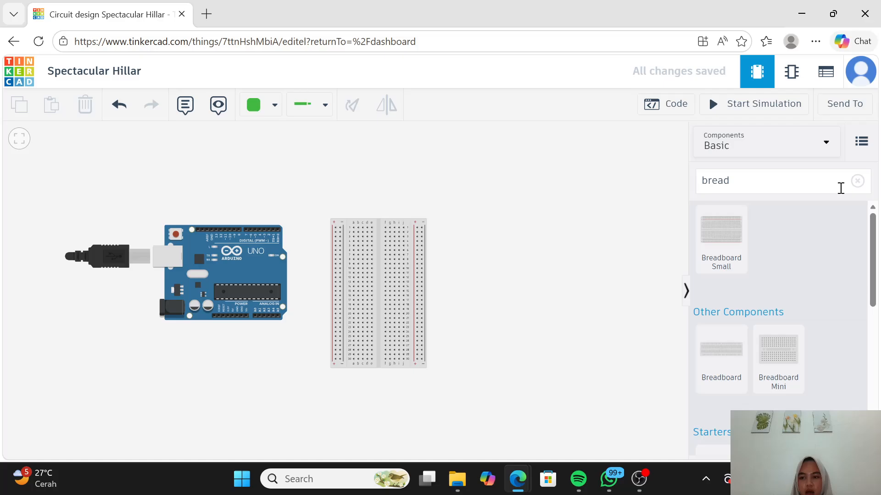
Step: Search the components for "buzzer" and place a Piezo just above the breadboard
click(857, 180)
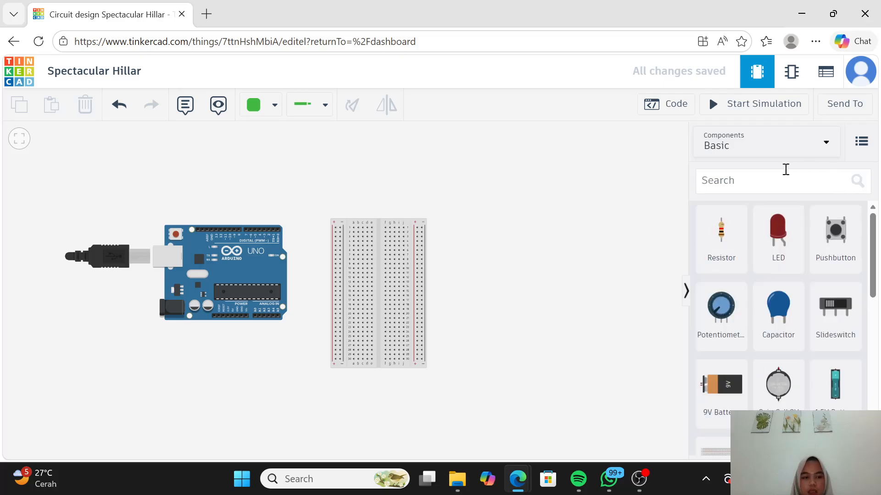
click(761, 173)
text(buzzer)
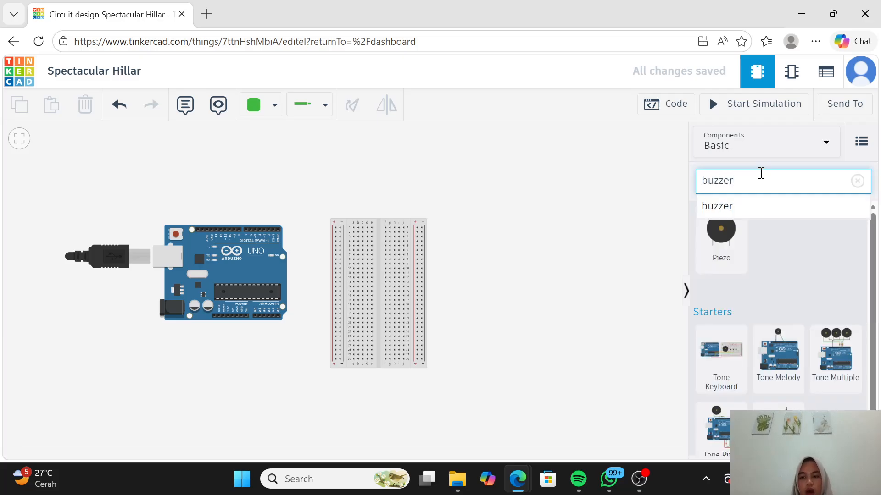
drag(722, 248, 378, 199)
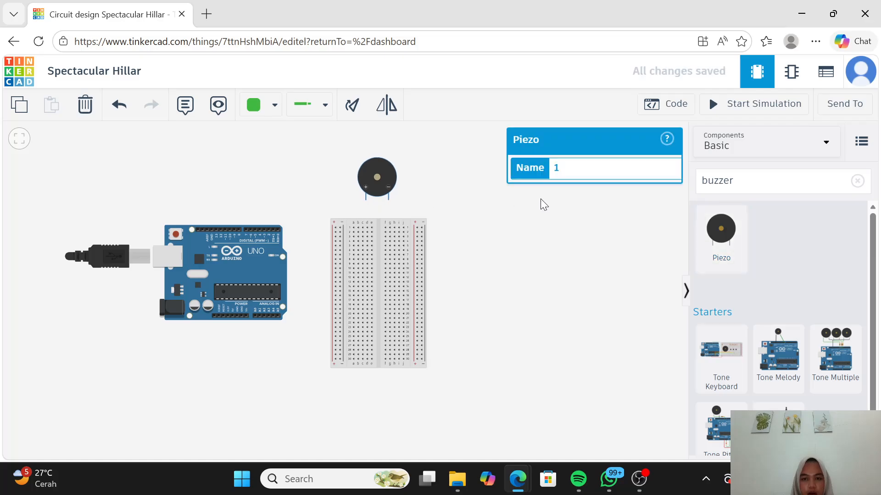
click(643, 221)
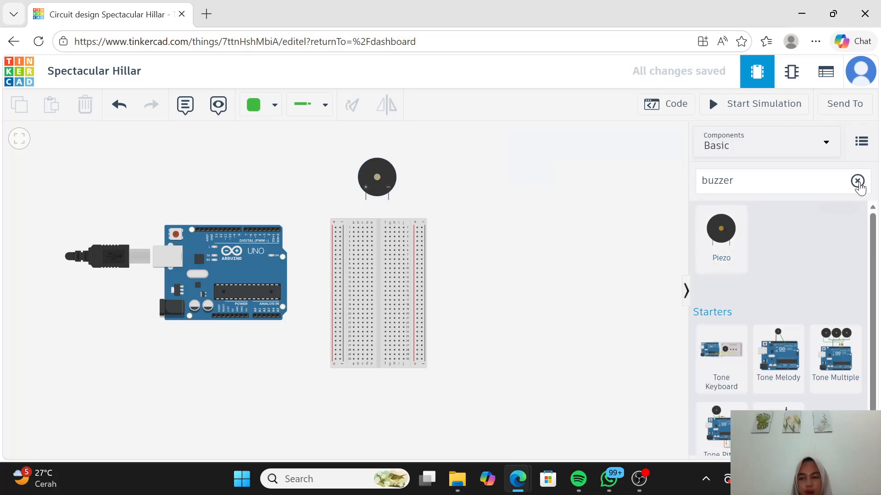
Step: Search the components for "disp" and place an LCD 16 x 2 (I2C) to the right of the breadboard
click(858, 183)
click(763, 184)
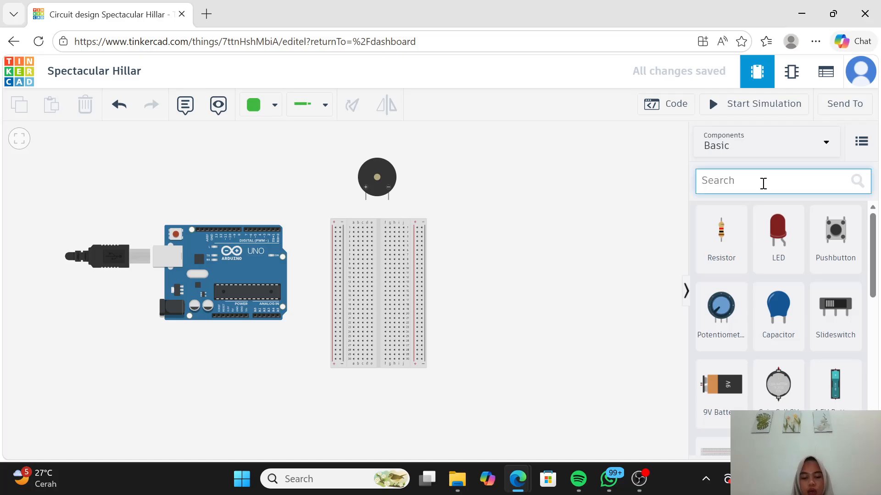
text(disp)
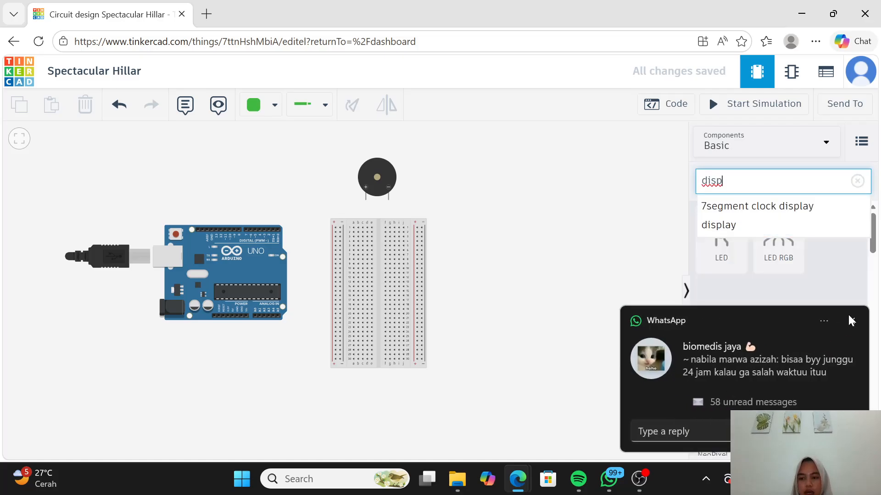
click(852, 322)
scroll(768, 370, down, 3)
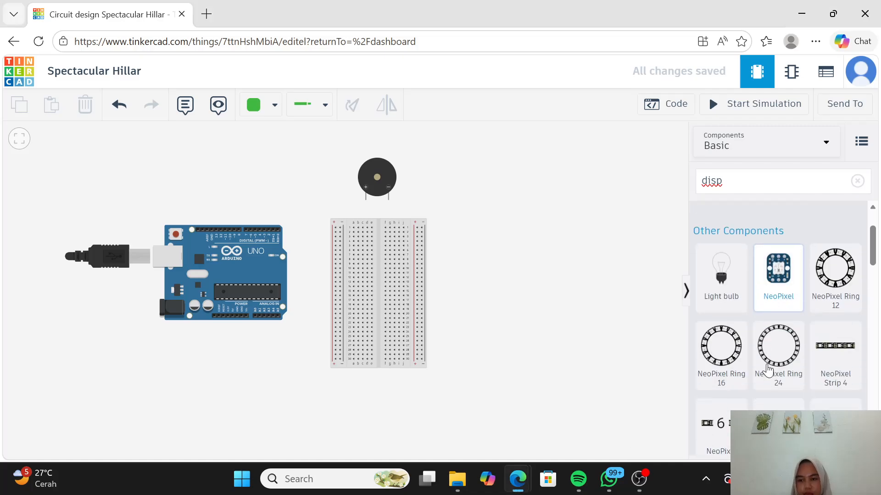
scroll(767, 371, down, 3)
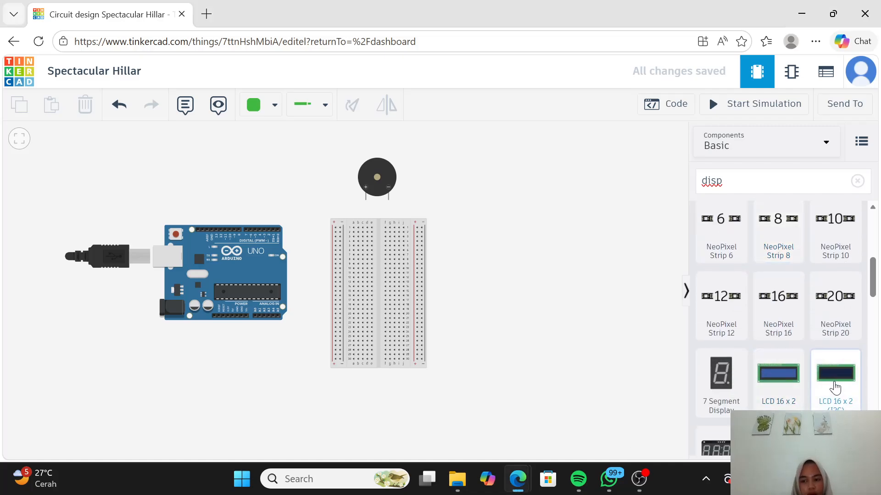
drag(835, 388, 530, 254)
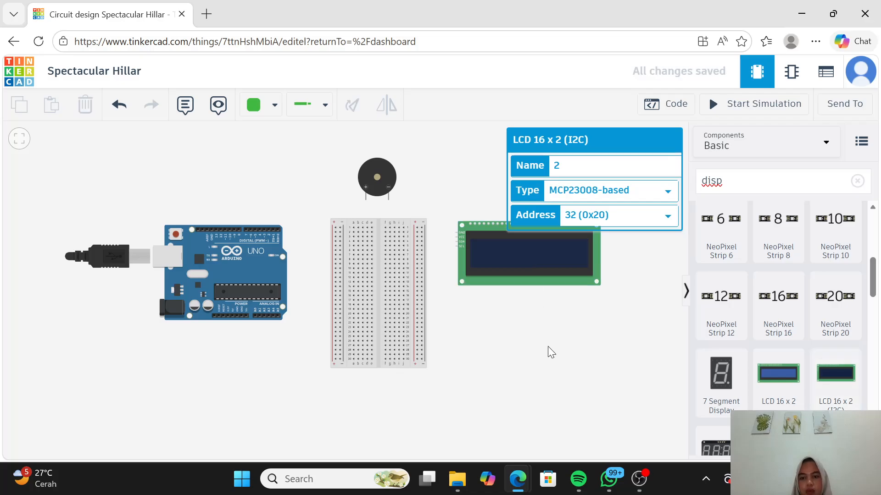
click(548, 346)
Step: Search the components for "ultr" and place the four-pin HC-SR04 ultrasonic distance sensor below the LCD
click(855, 183)
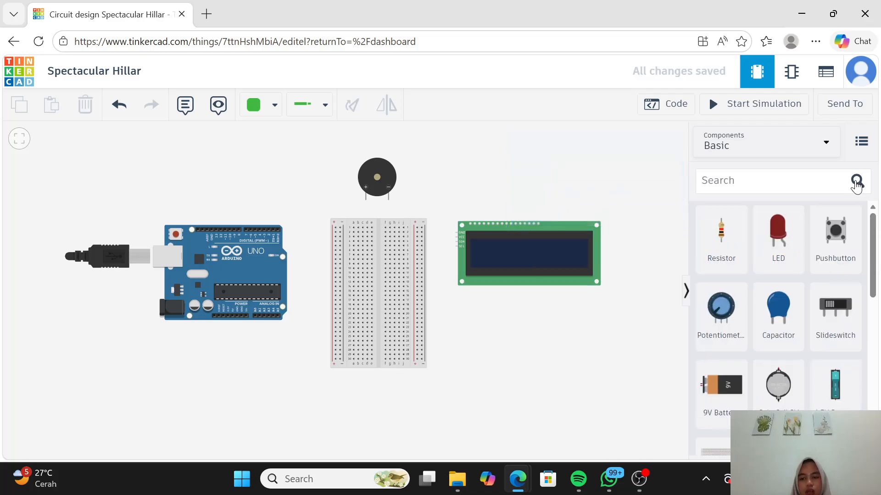
click(793, 179)
text(sensor)
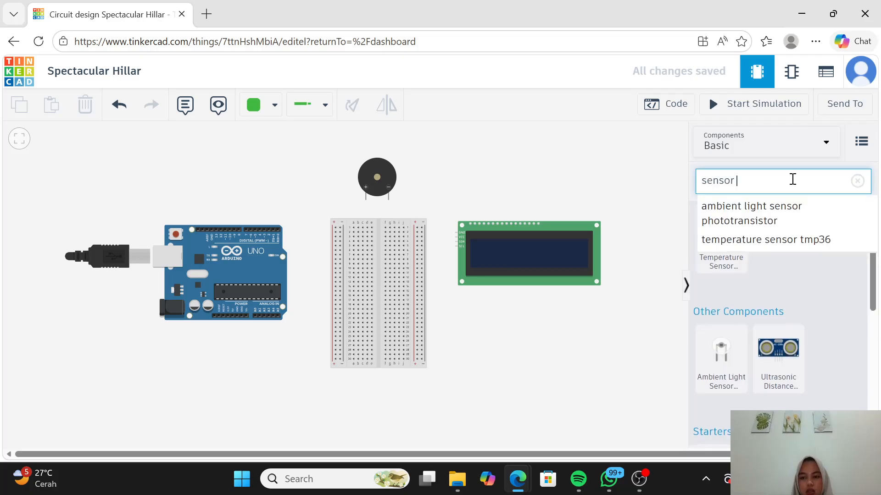
key(BackSpace)
key(BackSpace)
key(BackSpace)
key(BackSpace)
key(BackSpace)
key(BackSpace)
text(u)
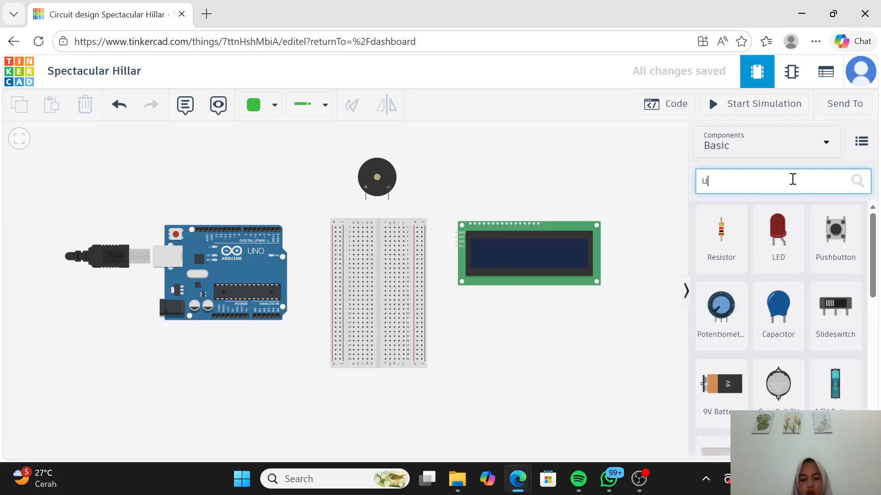
text(ltr)
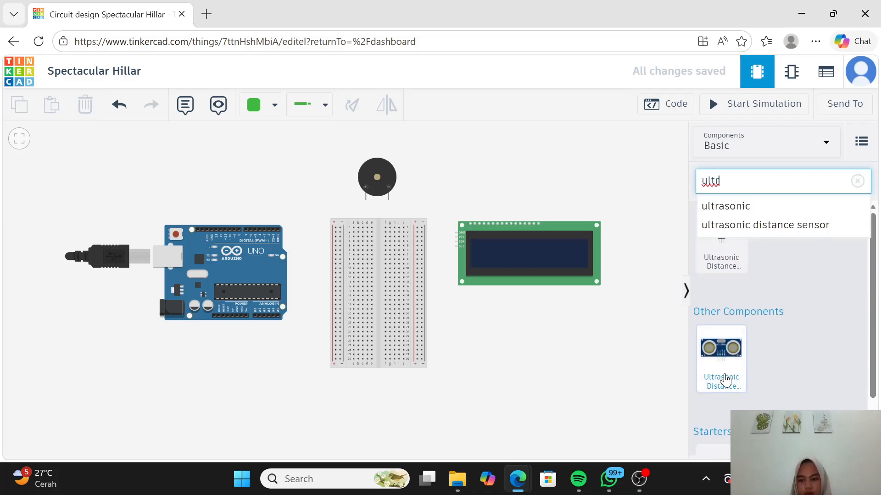
drag(724, 380, 506, 354)
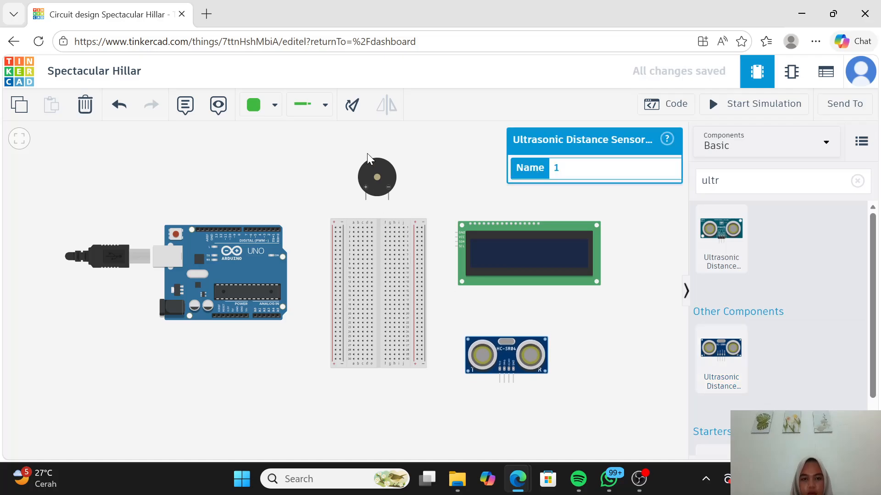
Step: Rotate the ultrasonic sensor 90 degrees clockwise so its pins face the breadboard, and move it slightly closer to the breadboard
click(356, 111)
click(356, 111)
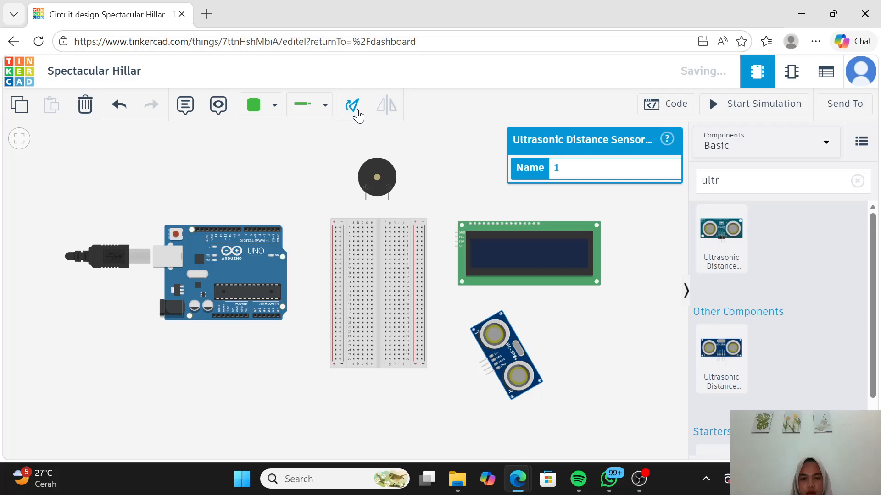
click(356, 112)
click(597, 361)
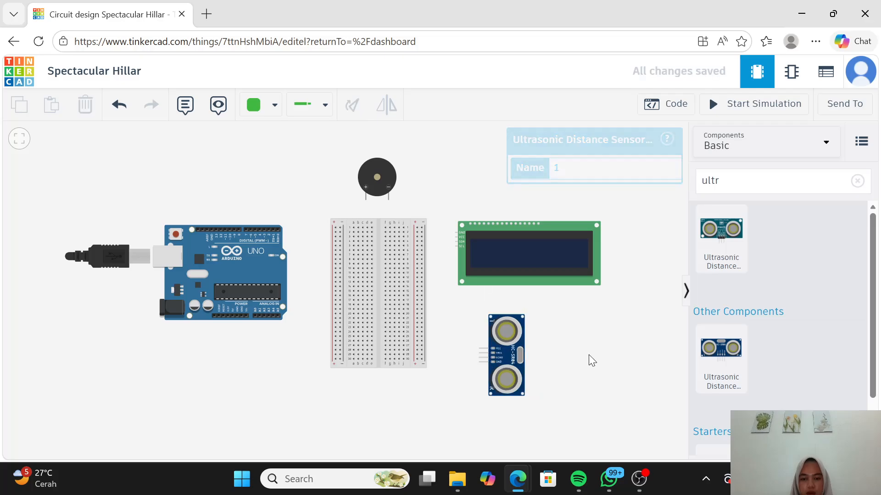
drag(511, 357, 493, 353)
click(569, 349)
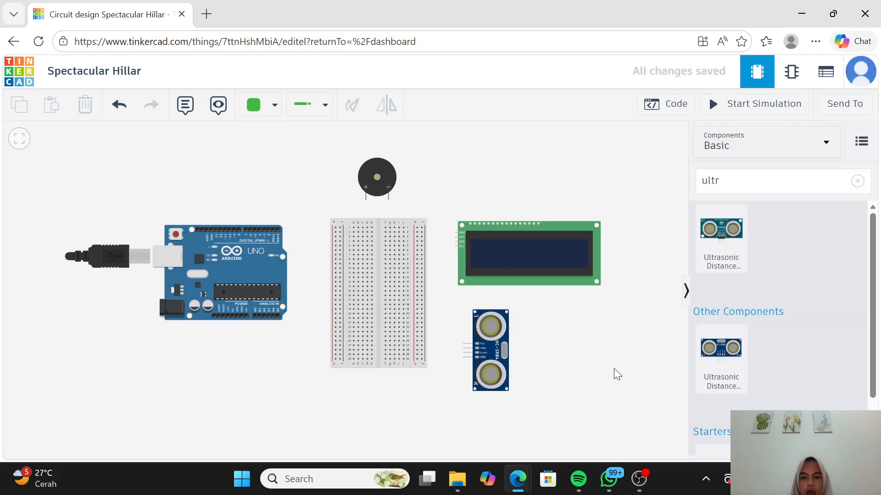
Step: Move the small breadboard slightly toward the Arduino, and shift the piezo the same way so it stays centred above it
drag(373, 392, 414, 383)
scroll(428, 395, up, 5)
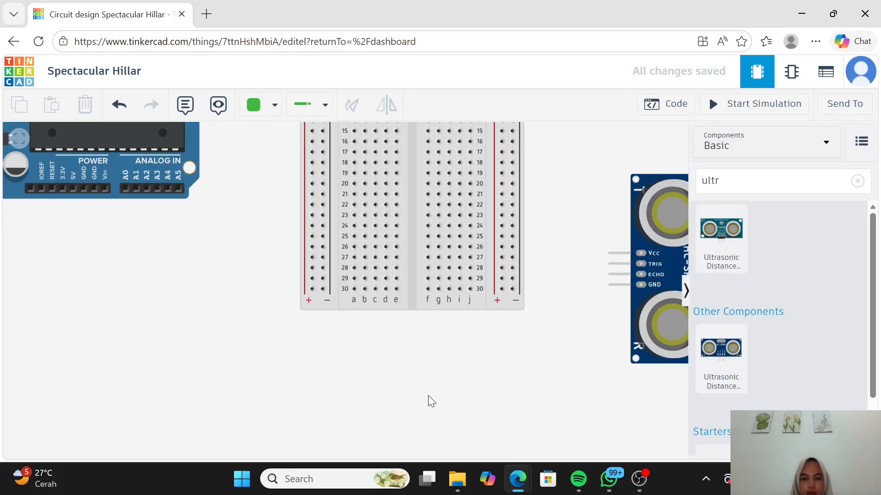
scroll(428, 395, down, 5)
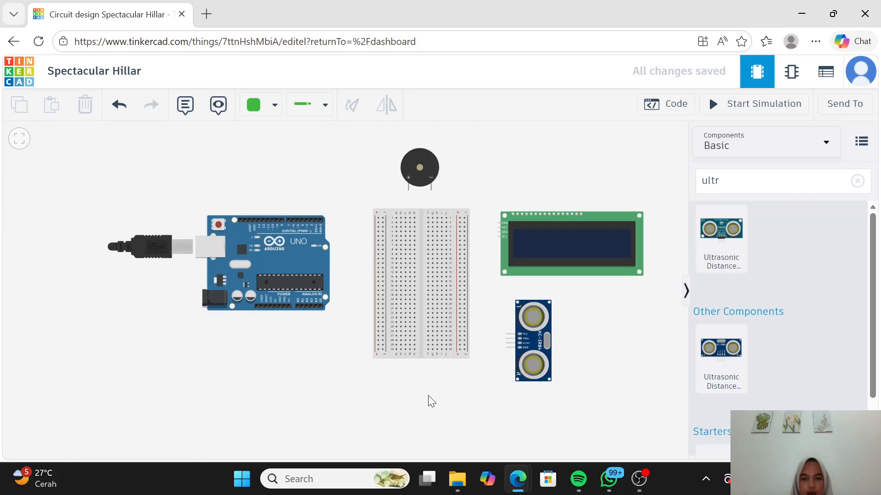
mouse_move(428, 370)
mouse_down()
mouse_move(428, 388)
mouse_move(430, 379)
mouse_up()
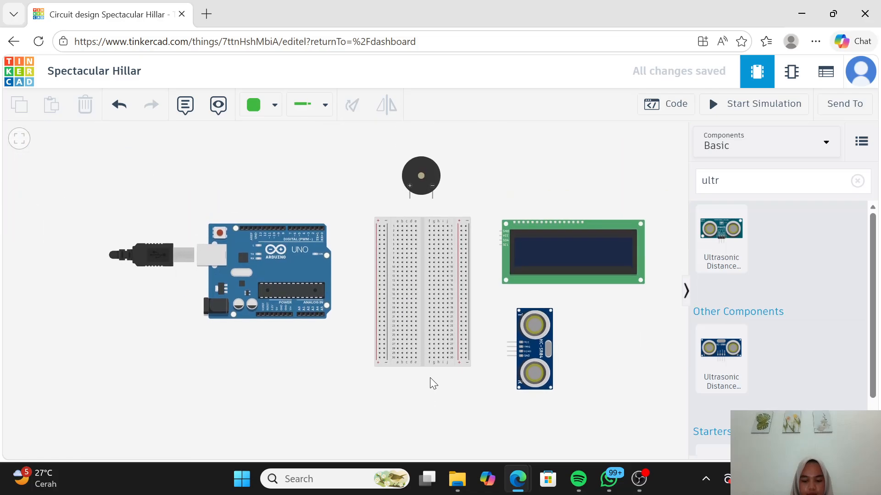
scroll(448, 386, up, 3)
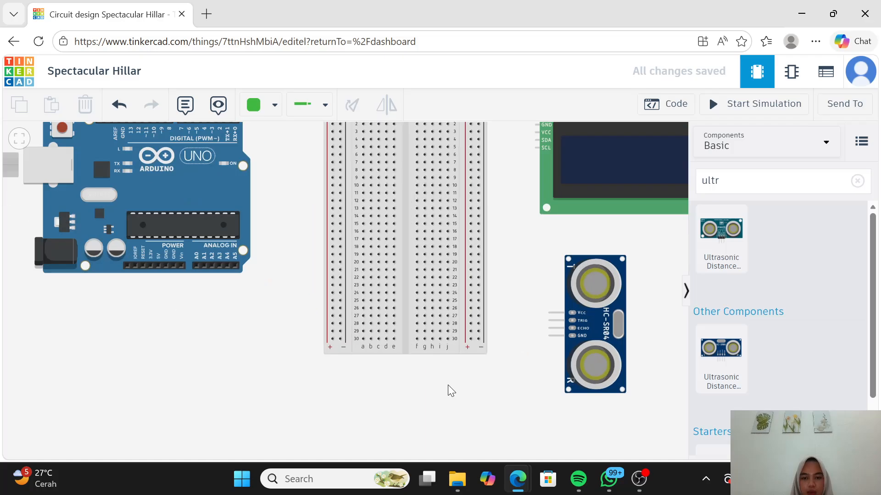
scroll(449, 387, down, 2)
drag(447, 400, 464, 421)
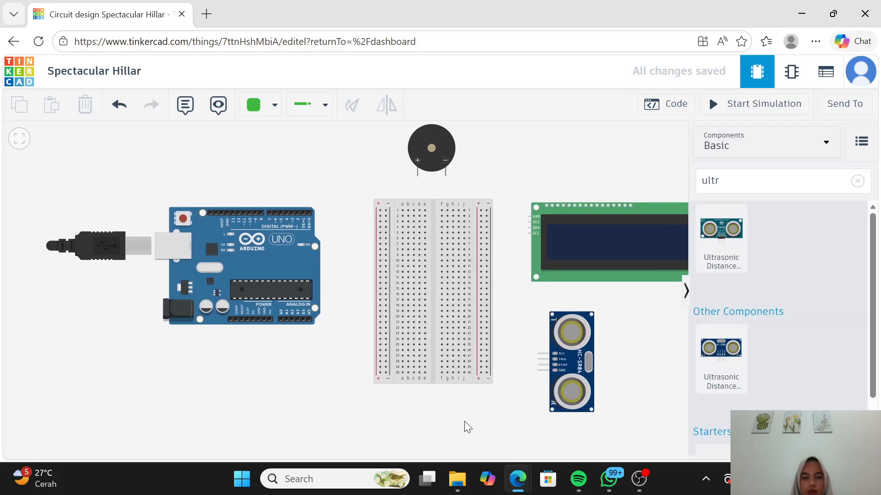
drag(433, 306, 428, 305)
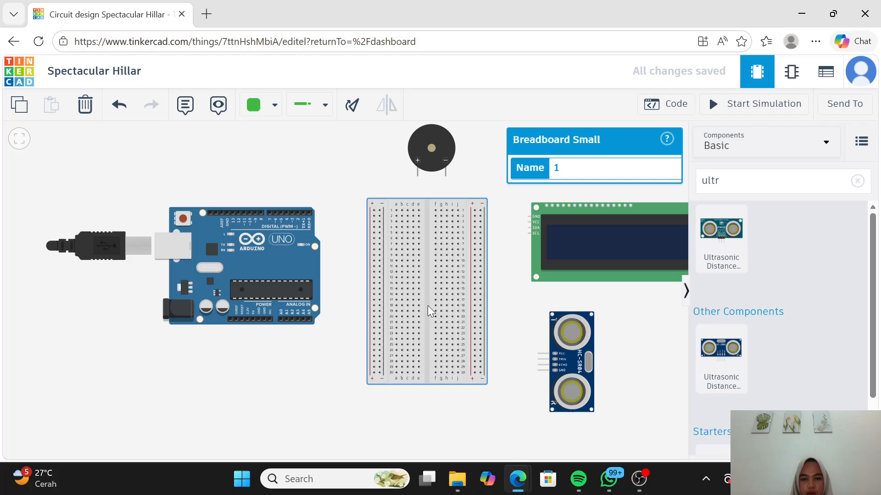
click(423, 407)
drag(432, 158, 427, 160)
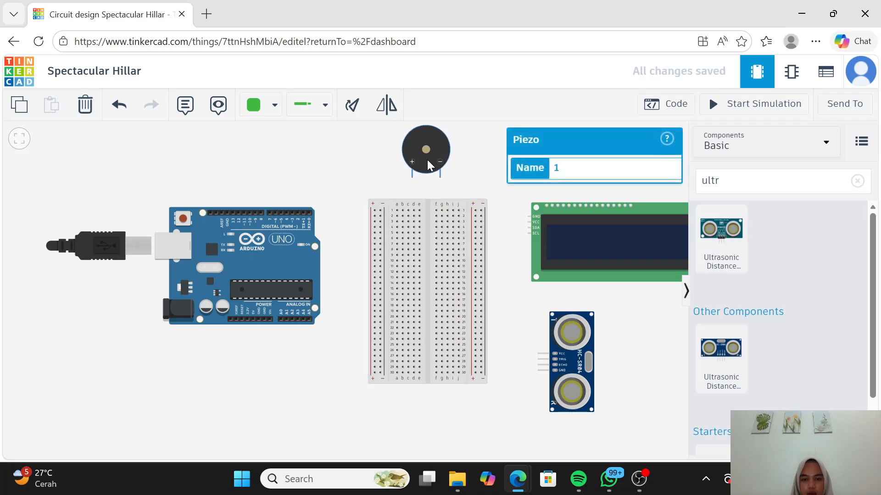
click(386, 401)
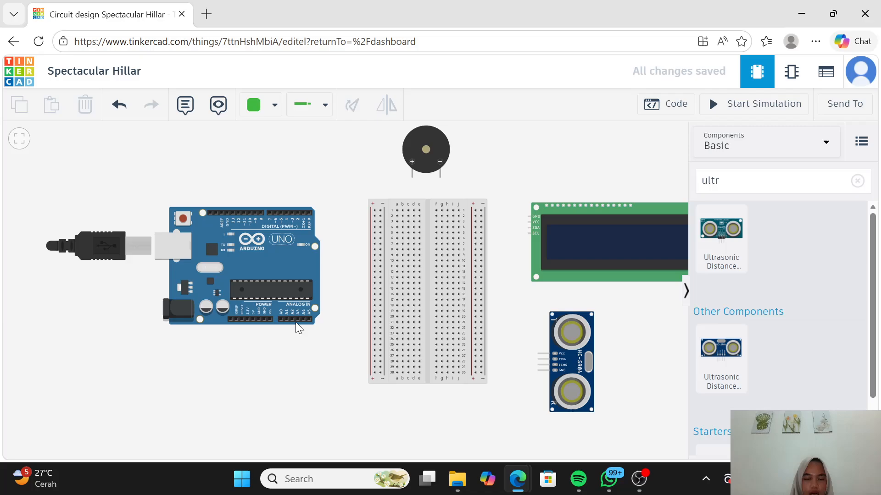
Step: Route a red wire from the Arduino's 5V pin below the breadboard to the lower end of its right positive rail
click(273, 106)
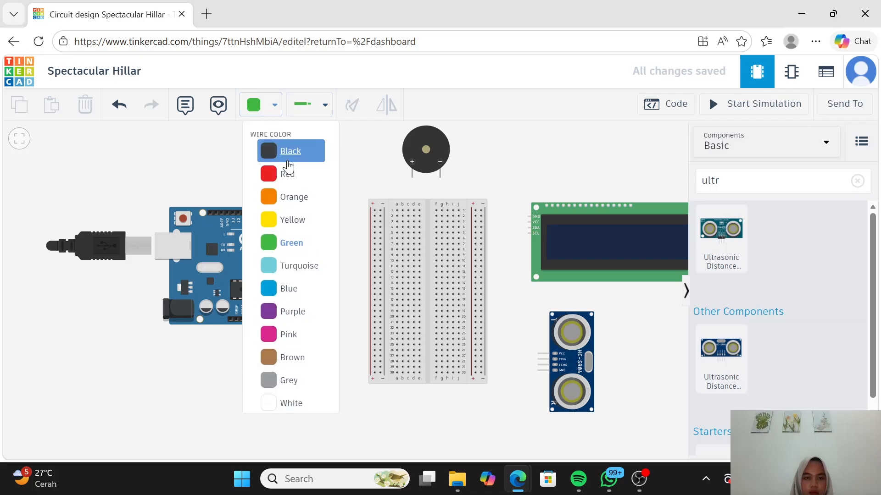
click(288, 176)
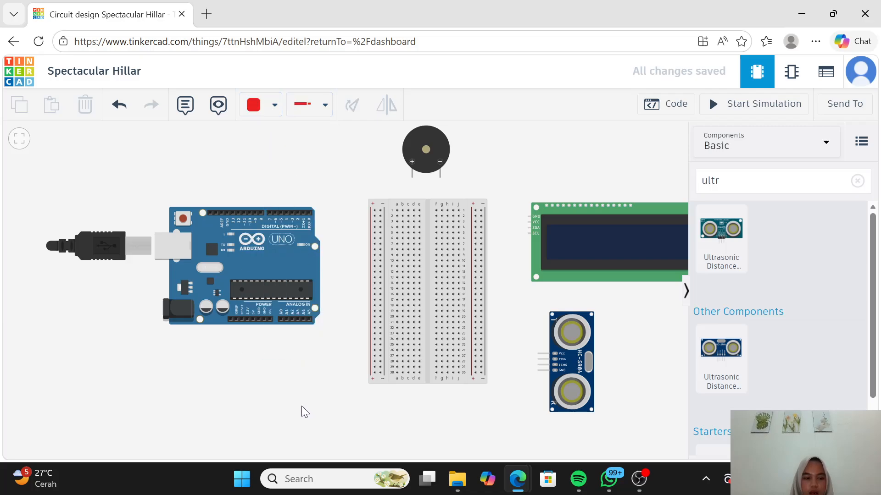
click(252, 320)
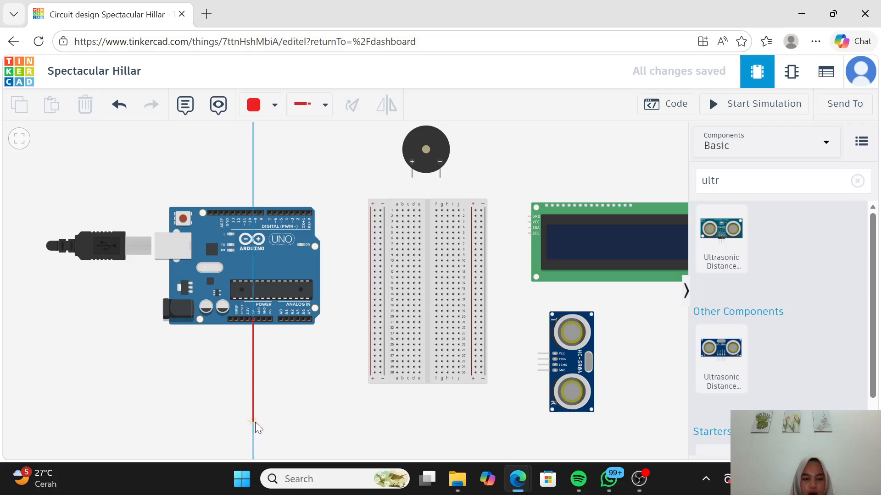
click(255, 428)
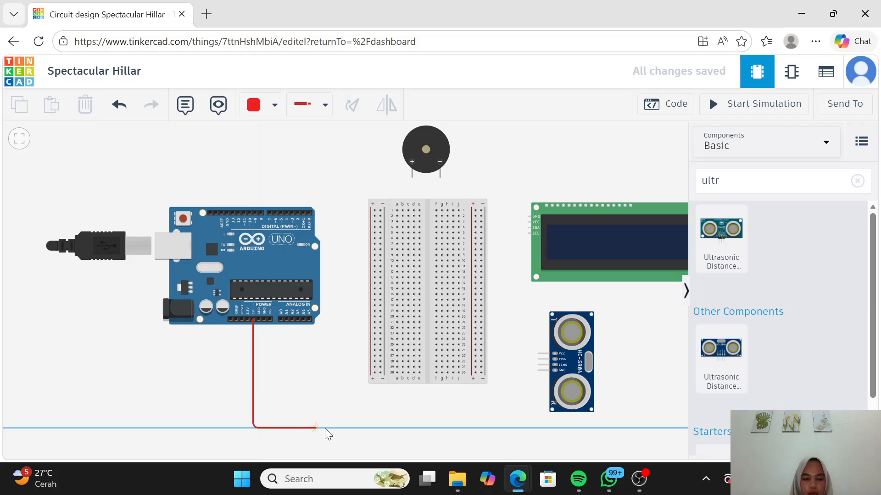
click(475, 428)
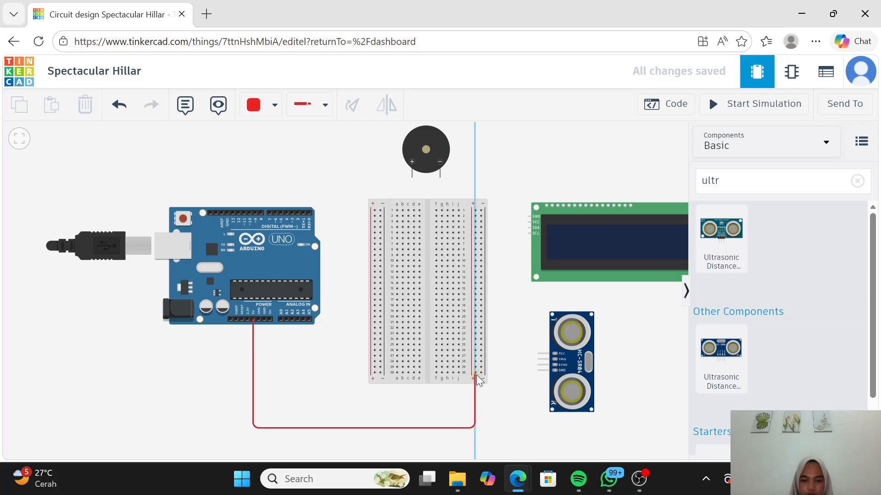
click(476, 373)
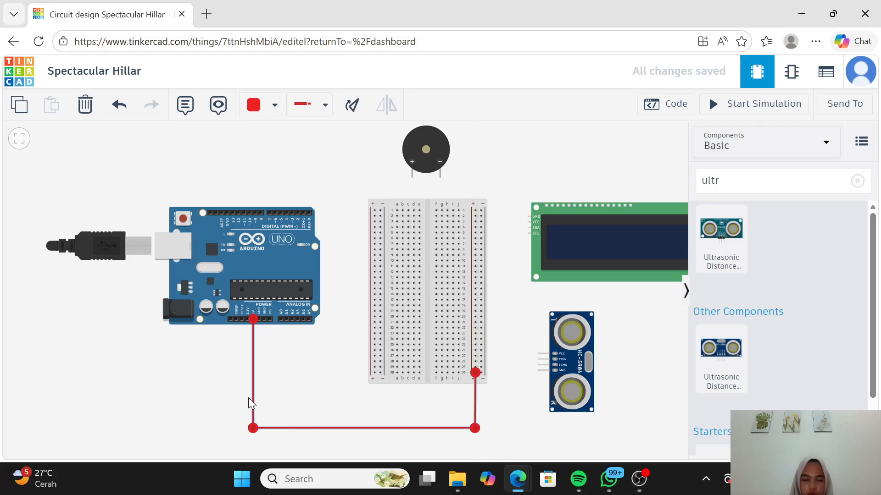
click(288, 395)
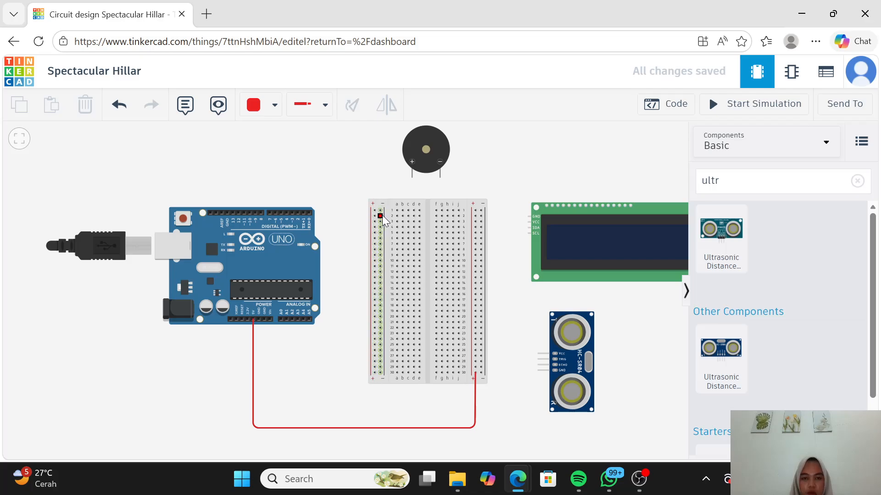
Step: Route a black wire from the Arduino's GND pin to the lower end of the breadboard's right negative rail, and straighten its last bend
click(273, 106)
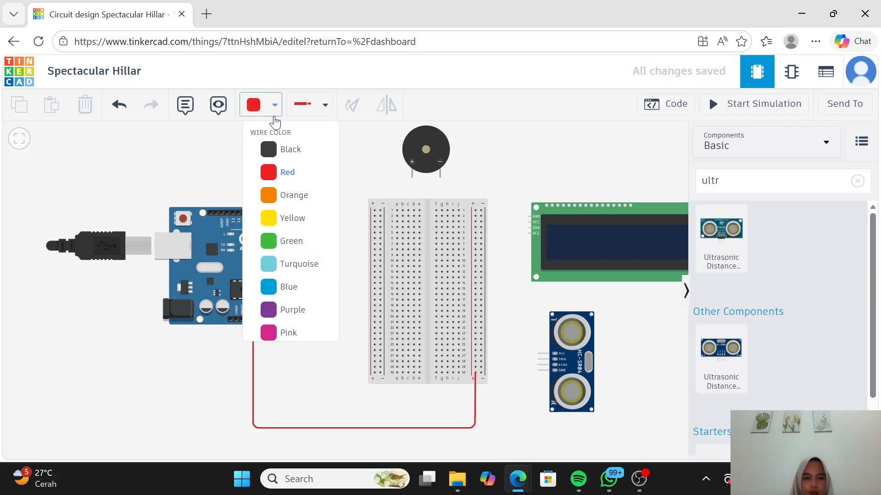
click(275, 158)
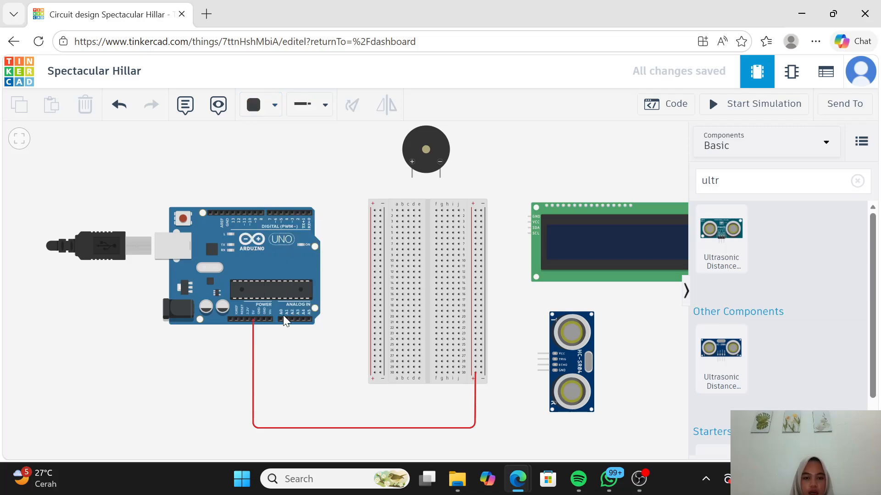
click(258, 319)
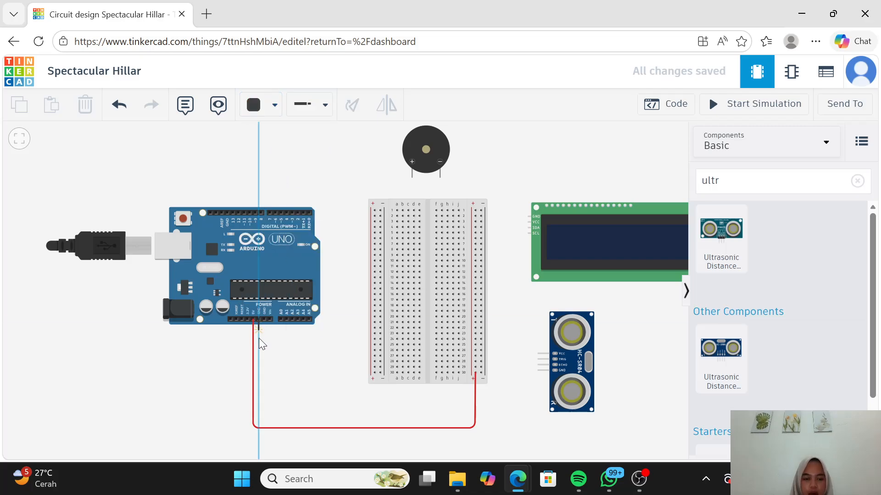
click(259, 412)
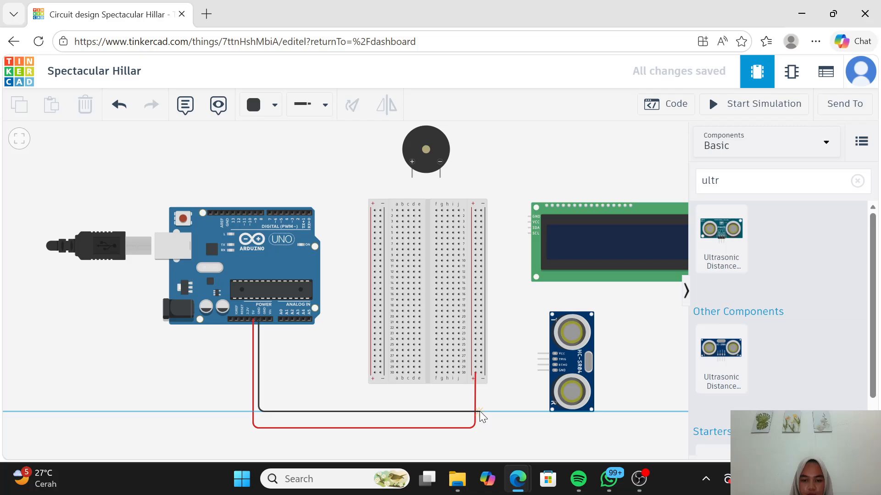
click(480, 412)
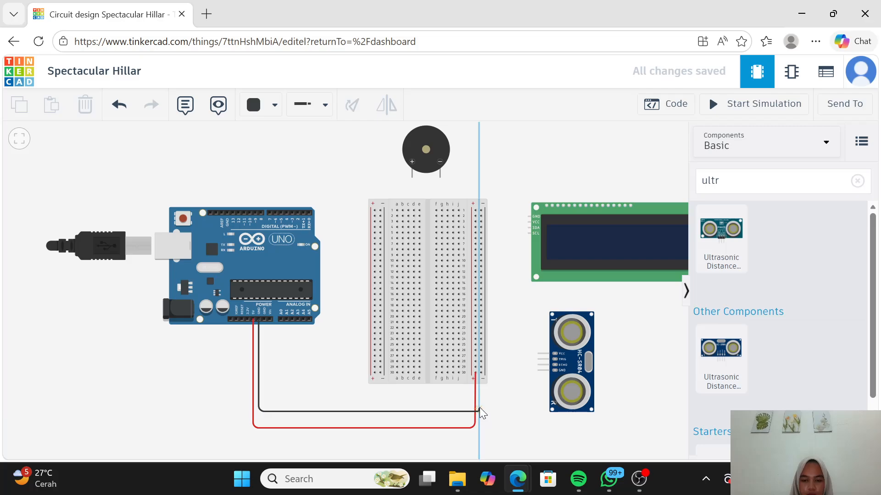
click(481, 375)
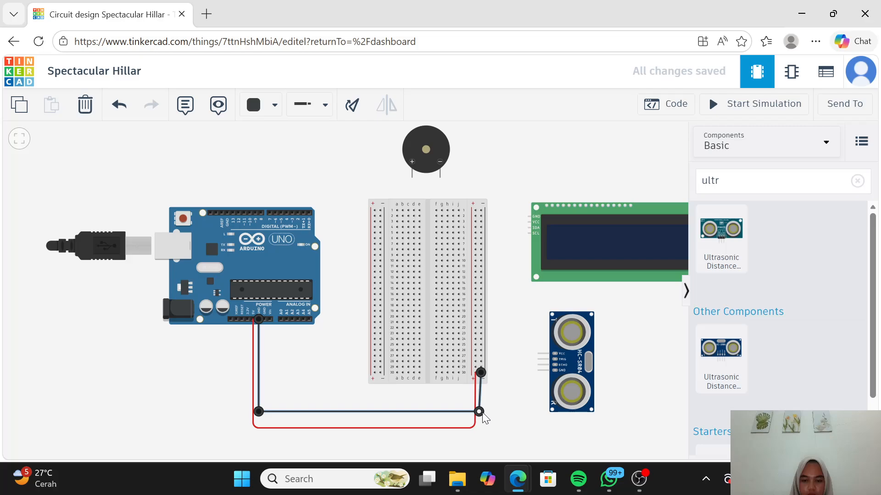
drag(480, 412, 482, 412)
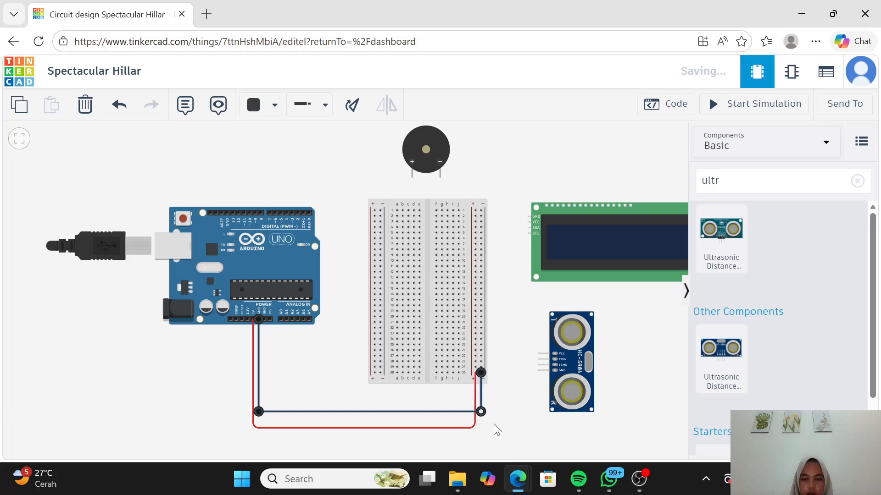
click(496, 425)
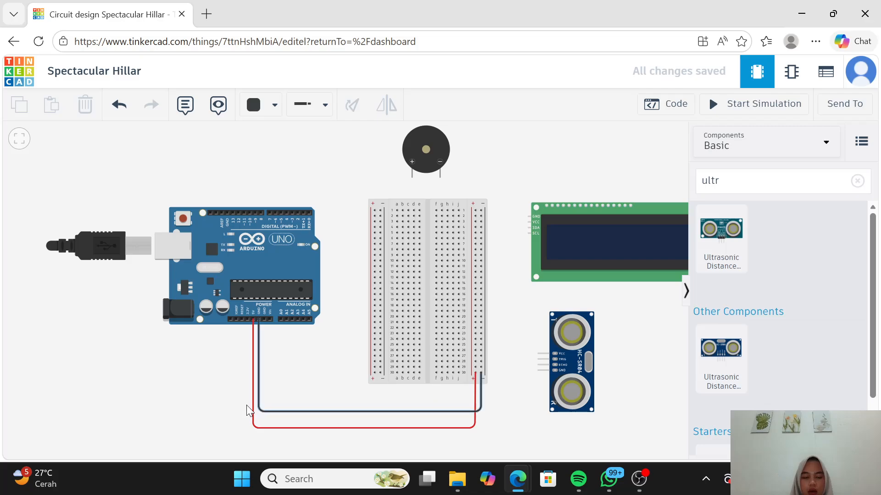
Step: Move the ultrasonic sensor slightly down, away from the LCD, so its pins sit just below the breadboard's lower end
click(539, 371)
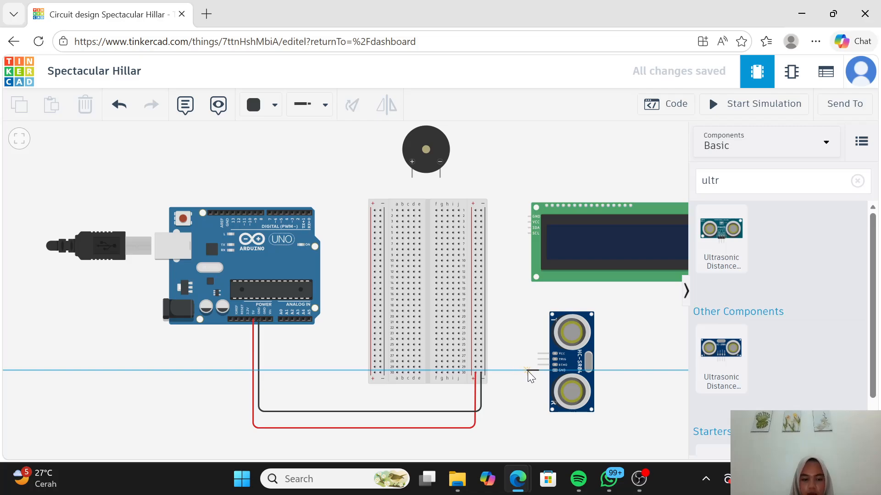
key(Escape)
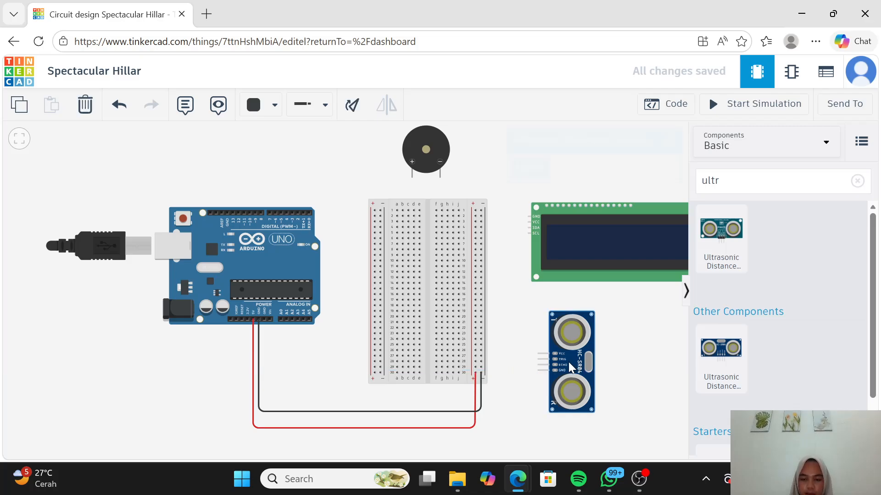
drag(568, 361, 569, 389)
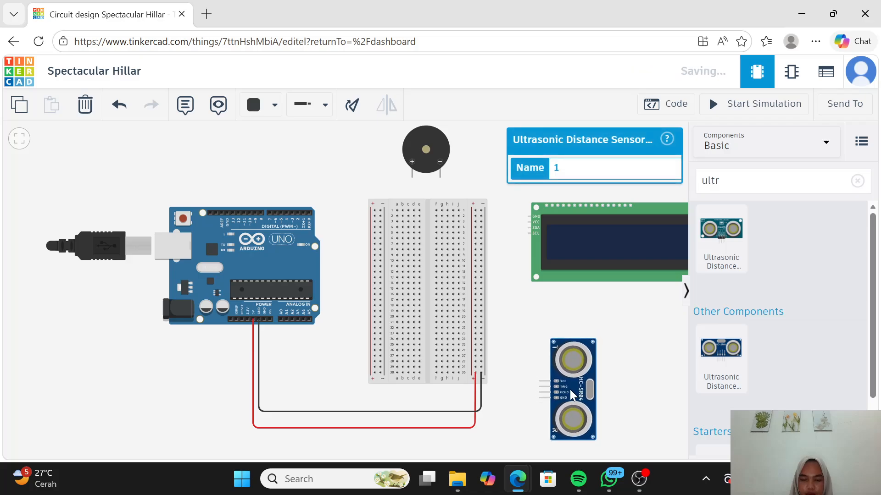
click(533, 412)
Step: Route a black wire with two bends from the ultrasonic sensor's GND pin to the breadboard's right negative rail near row 27
click(542, 398)
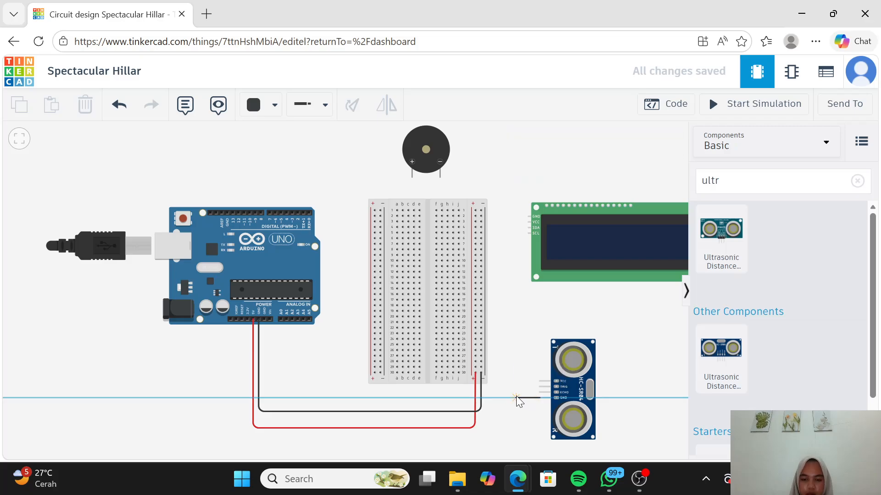
click(516, 396)
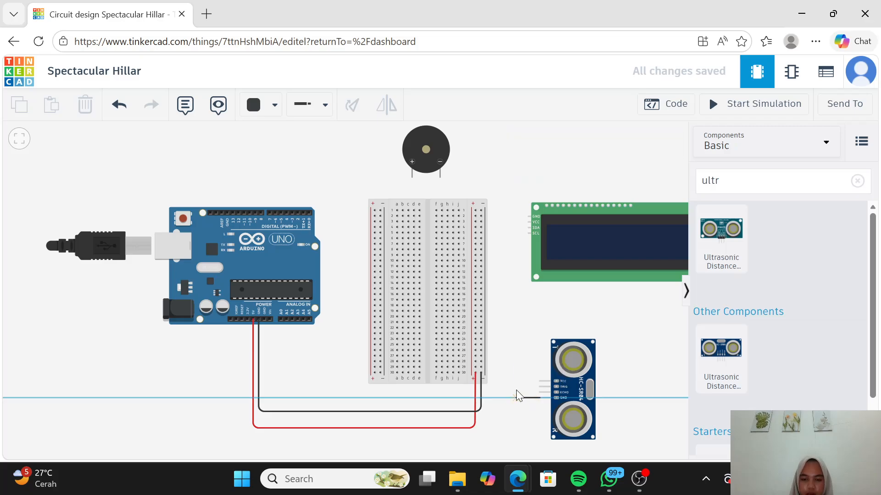
click(518, 357)
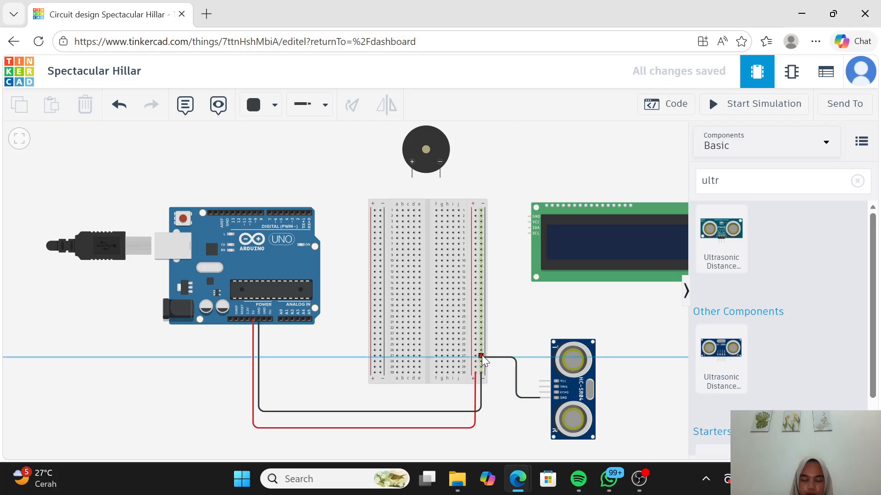
click(482, 355)
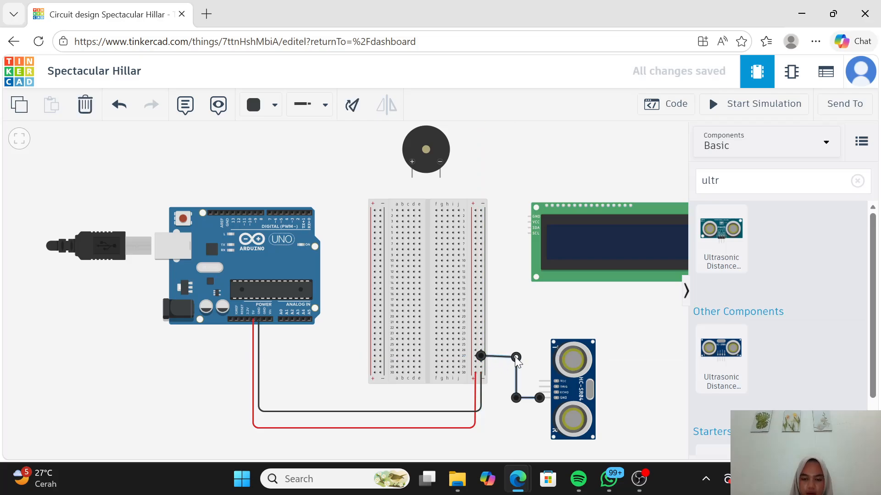
click(505, 408)
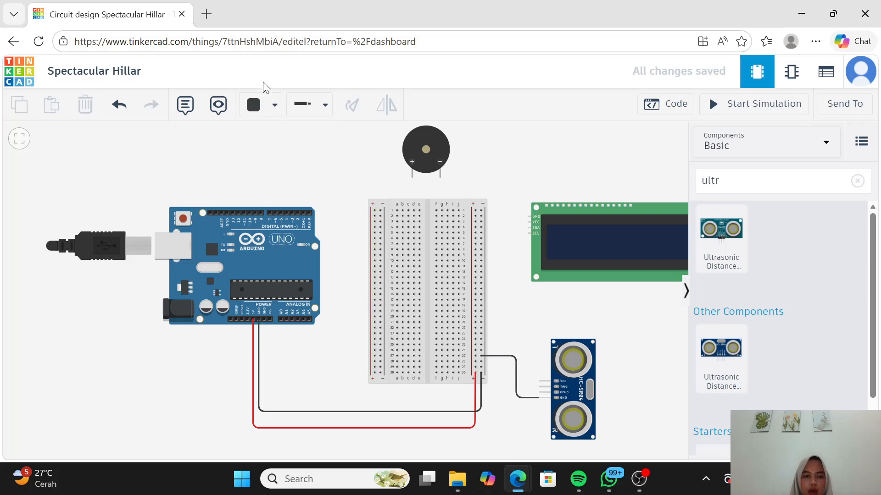
Step: Route a red wire with two bends from the ultrasonic sensor's VCC pin to the breadboard's right negative rail near row 25, and straighten its last bend
click(275, 108)
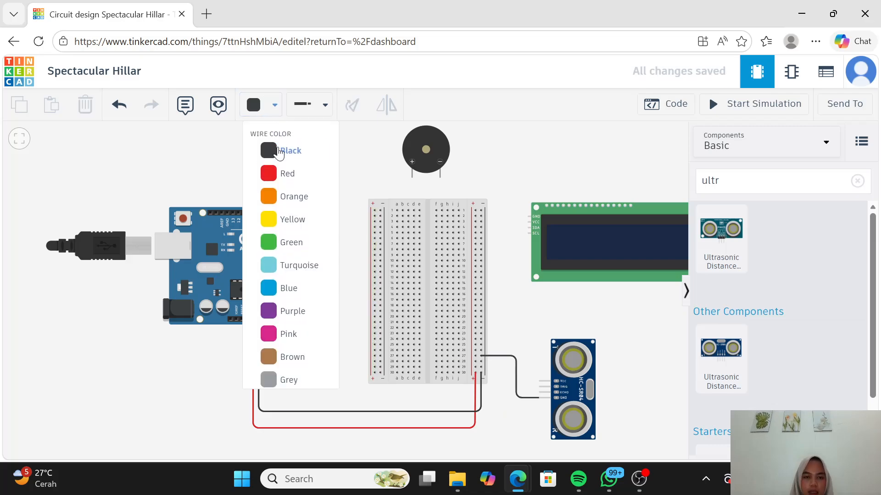
click(269, 174)
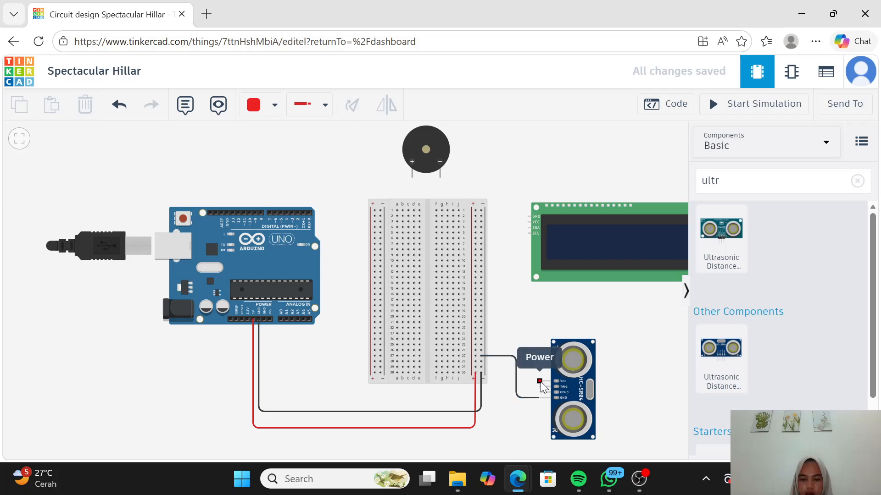
click(541, 381)
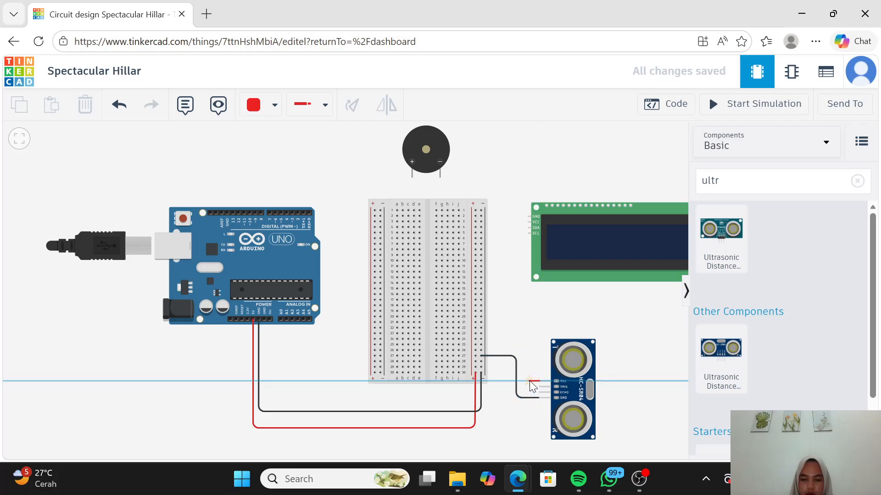
click(530, 381)
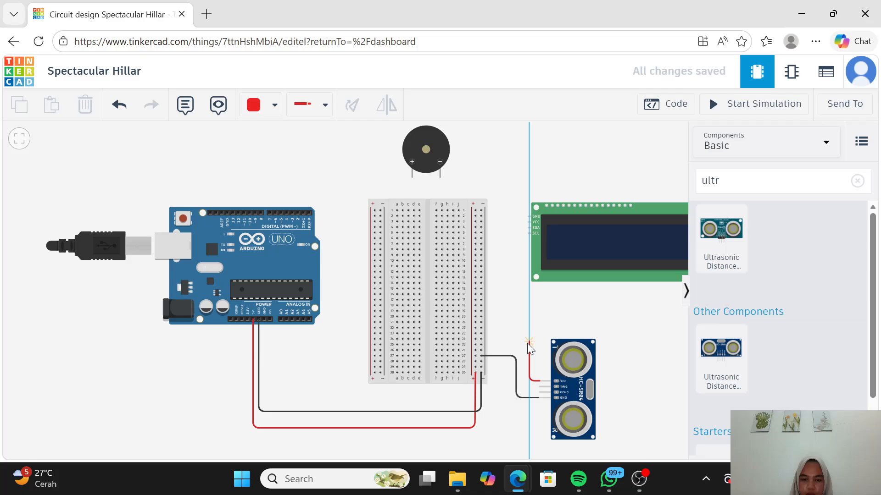
click(527, 341)
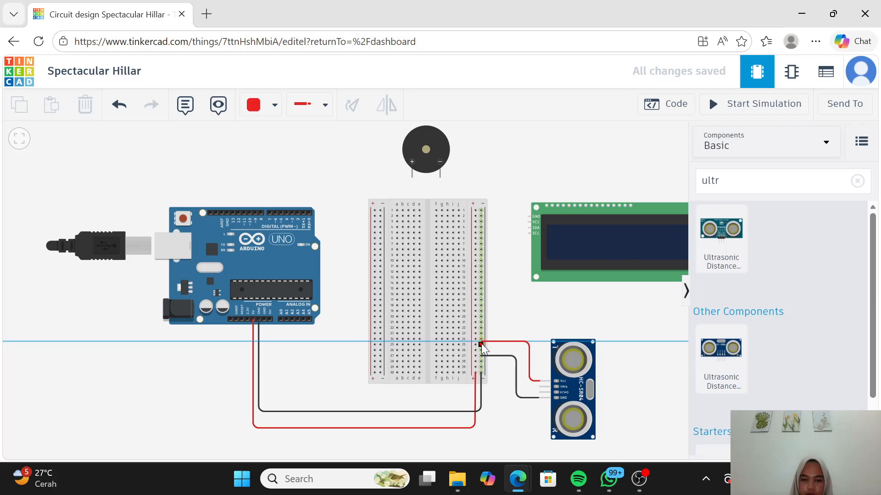
click(482, 345)
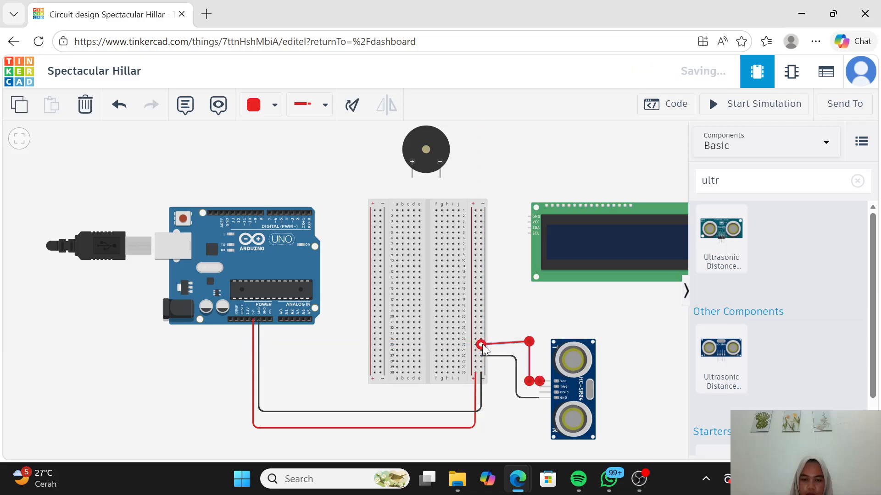
click(530, 343)
click(510, 414)
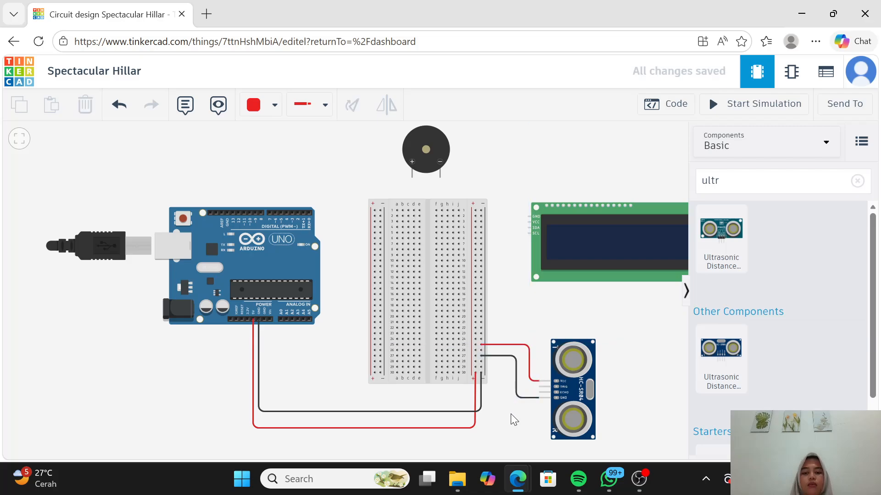
click(528, 222)
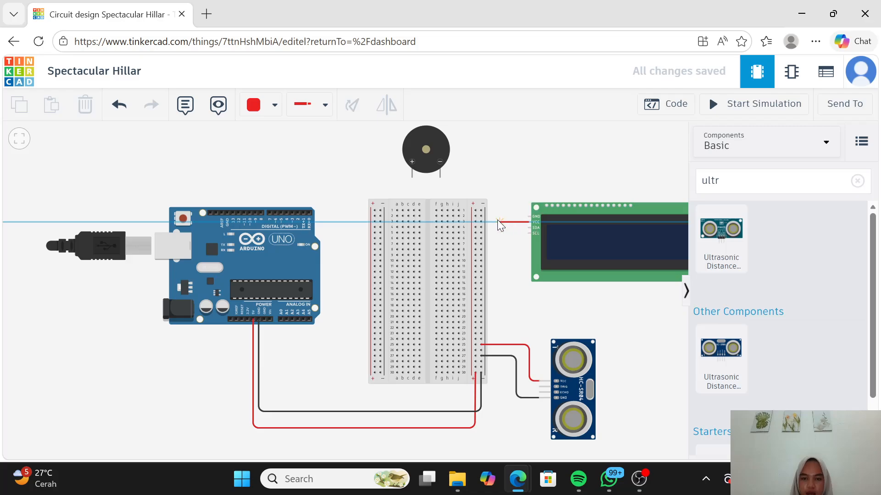
click(474, 221)
key(Escape)
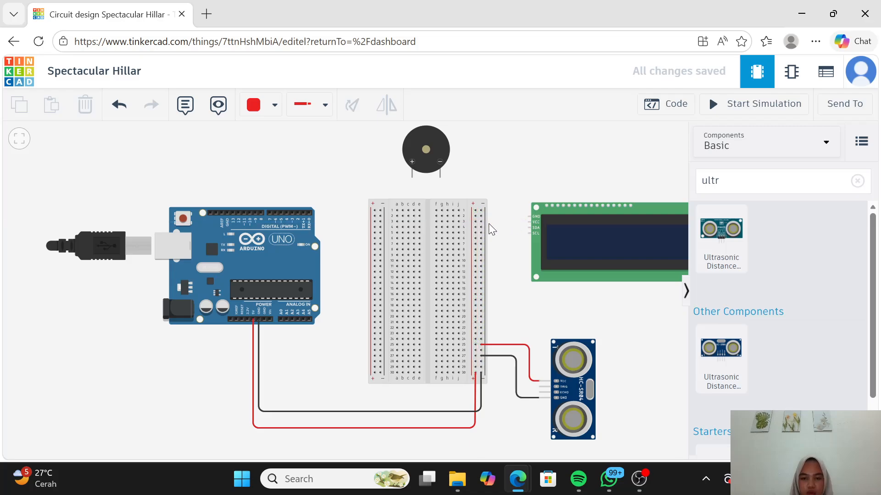
Step: Connect a straight red wire from the LCD's VCC pin to the breadboard's right positive rail near row 3
click(529, 223)
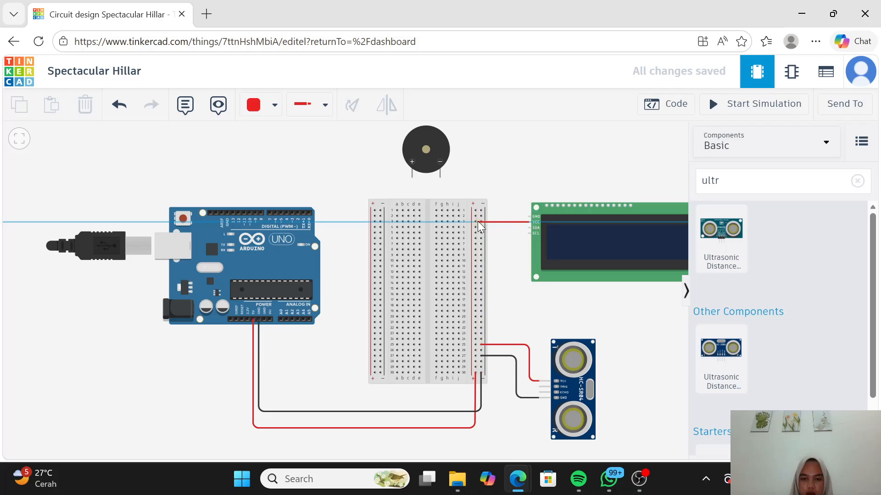
click(476, 222)
click(512, 260)
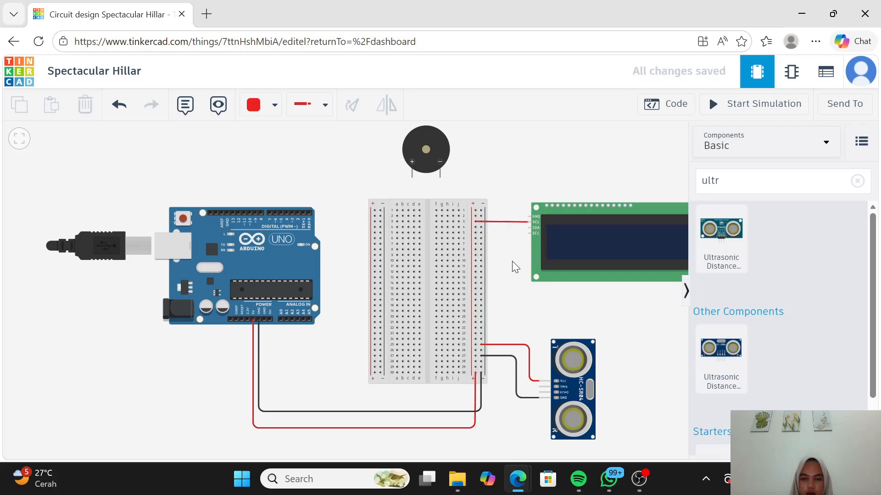
Step: Connect a straight black wire from the LCD's GND pin to the breadboard's right negative rail near row 2
click(273, 110)
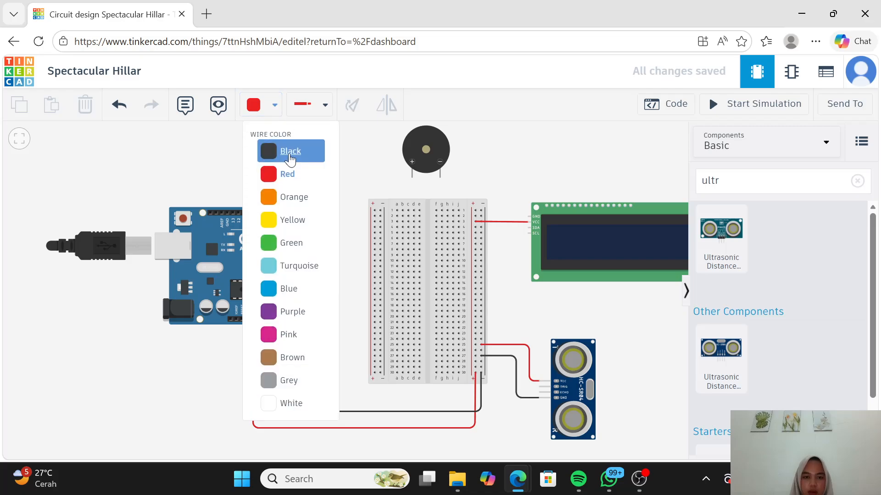
click(287, 148)
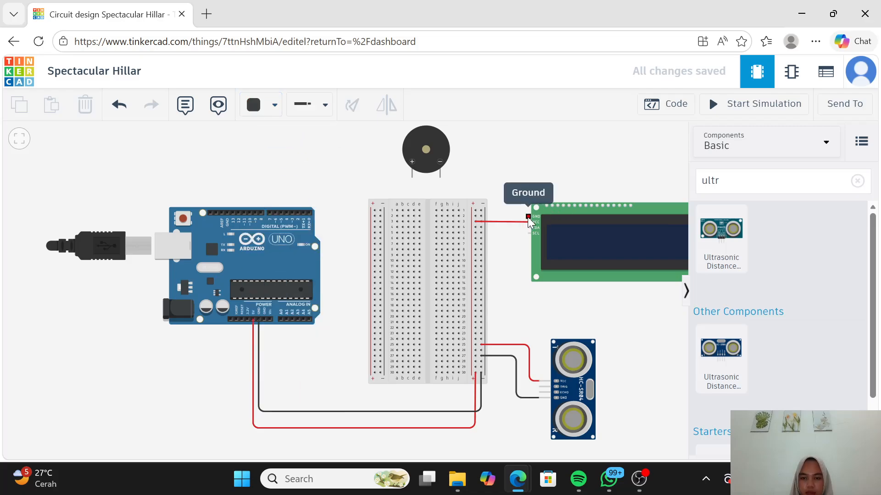
click(528, 217)
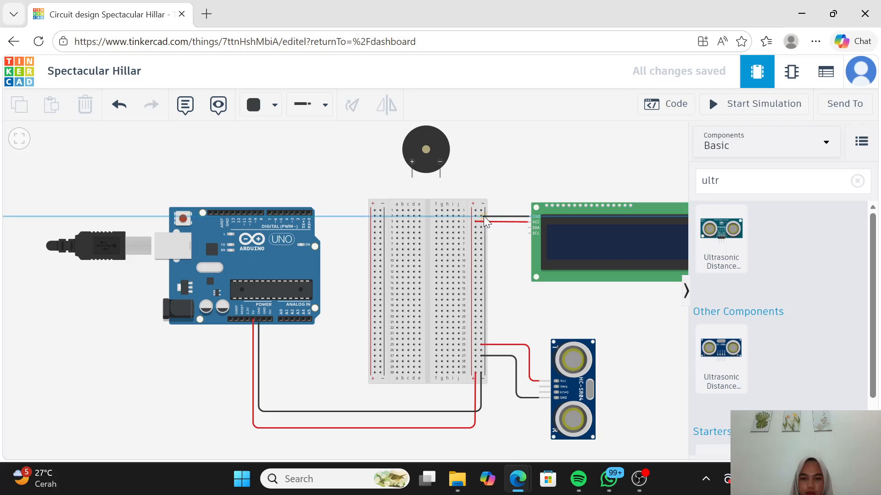
click(483, 216)
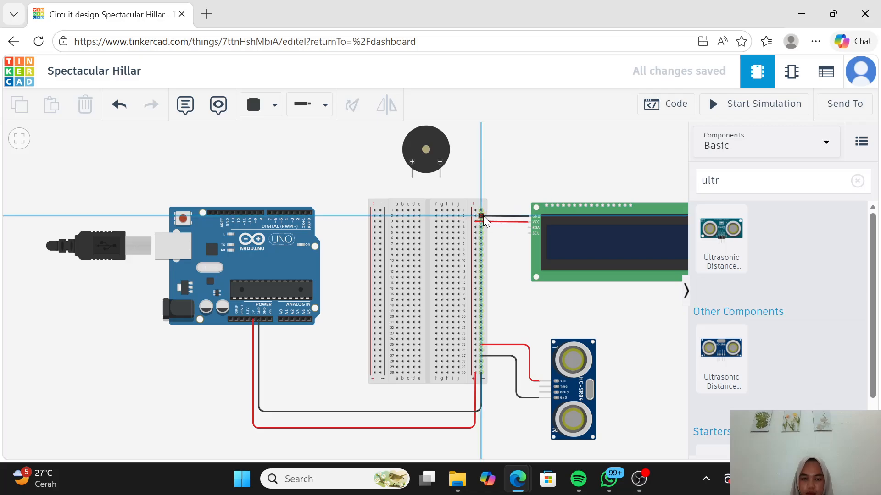
click(506, 260)
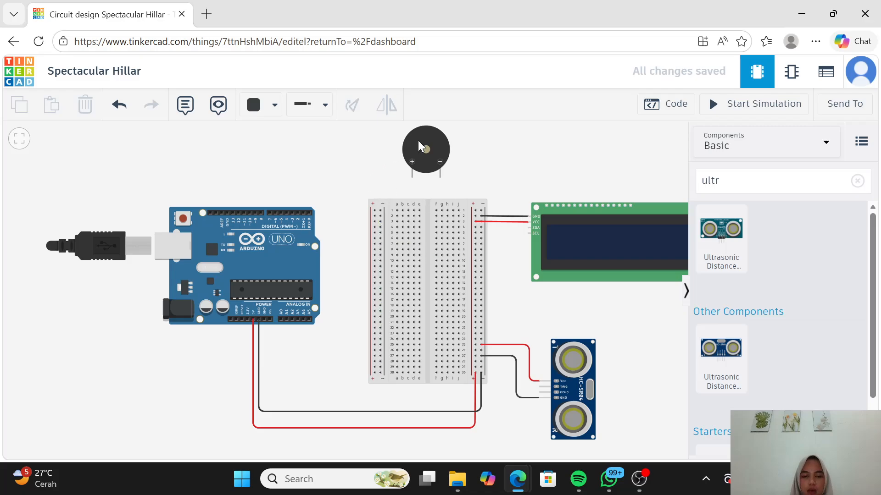
Step: Route a black wire with two bends from the buzzer's negative pin to the upper end of the breadboard's right negative rail, and straighten its last bend
click(440, 178)
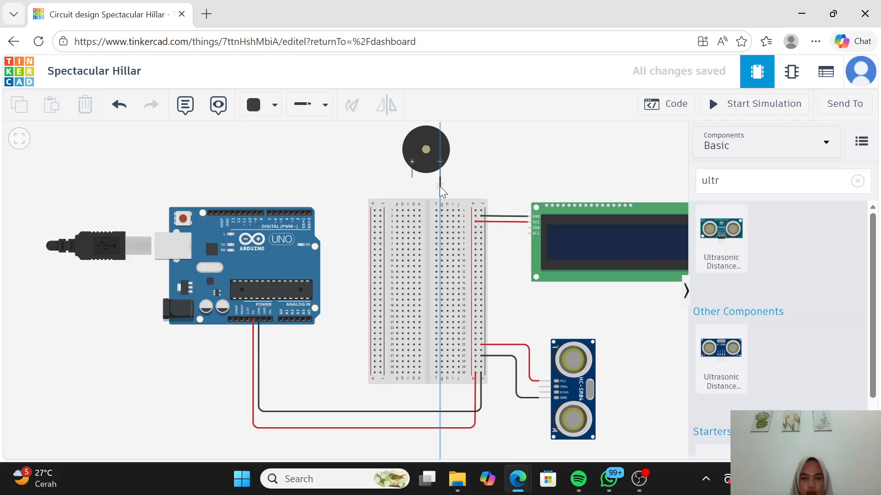
click(440, 187)
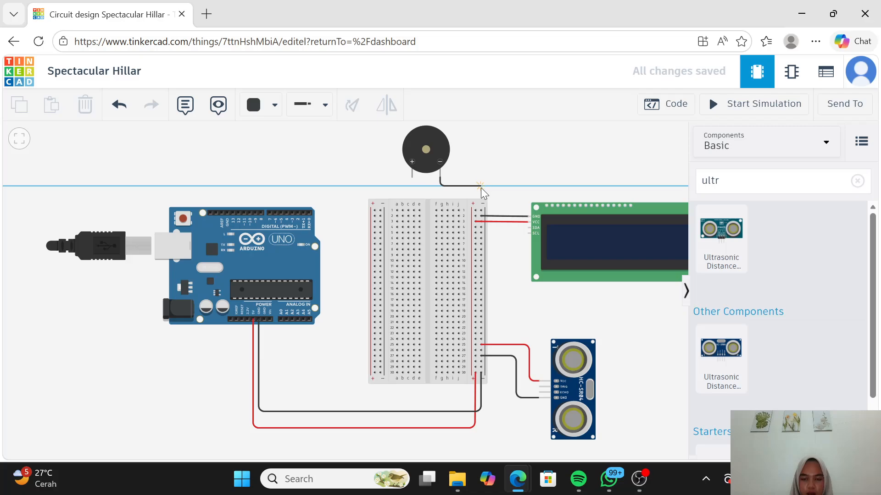
click(480, 188)
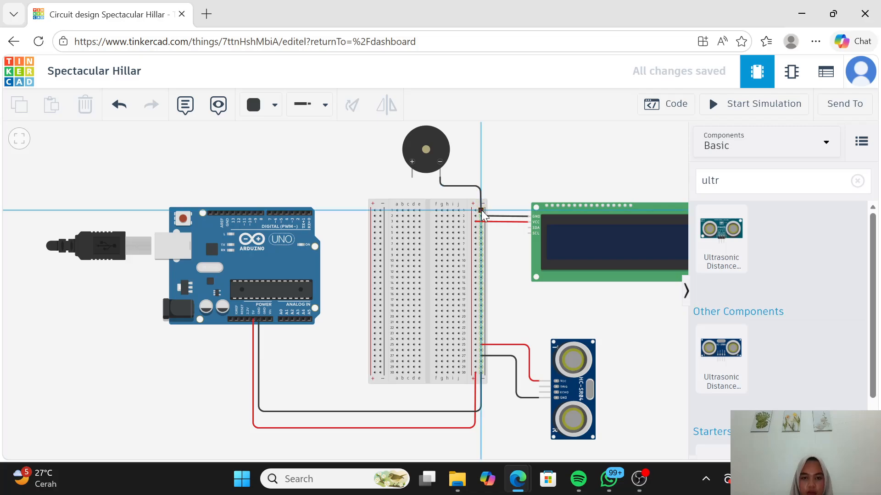
click(480, 210)
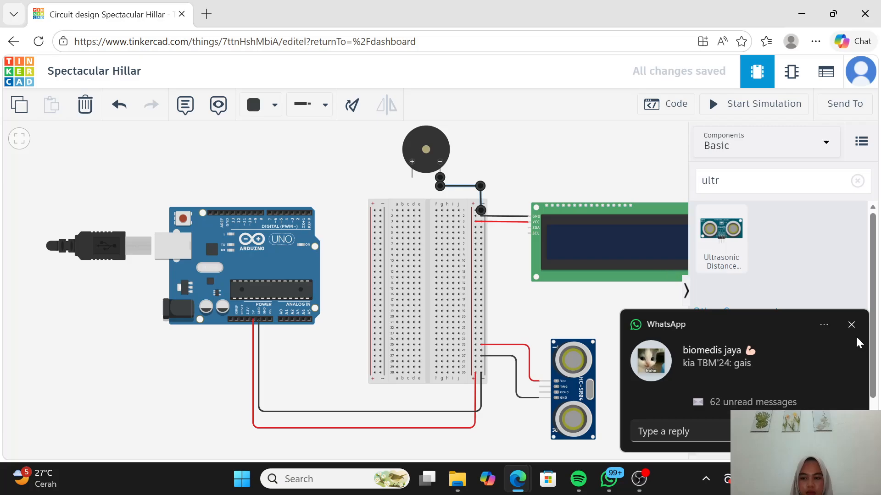
click(851, 325)
click(548, 164)
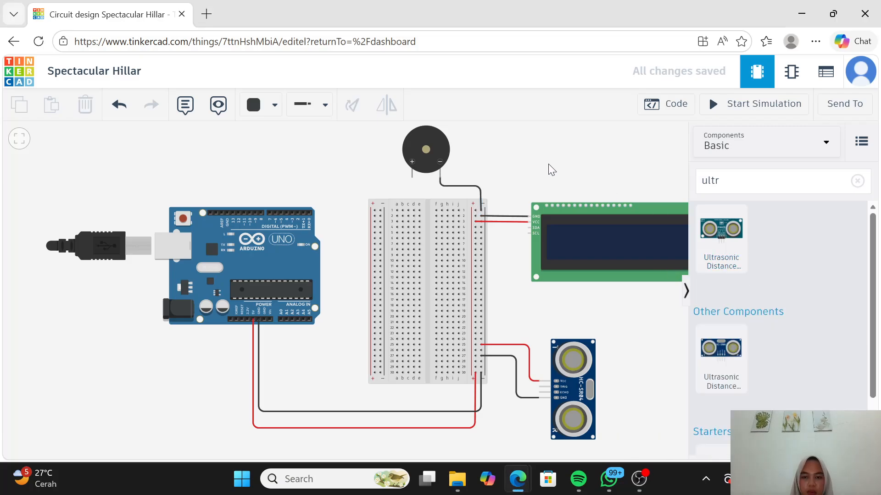
click(479, 186)
drag(480, 187, 480, 189)
click(502, 175)
Step: Route an orange wire with two bends from the buzzer's positive pin to Arduino pin D8, and straighten its last bend
click(268, 112)
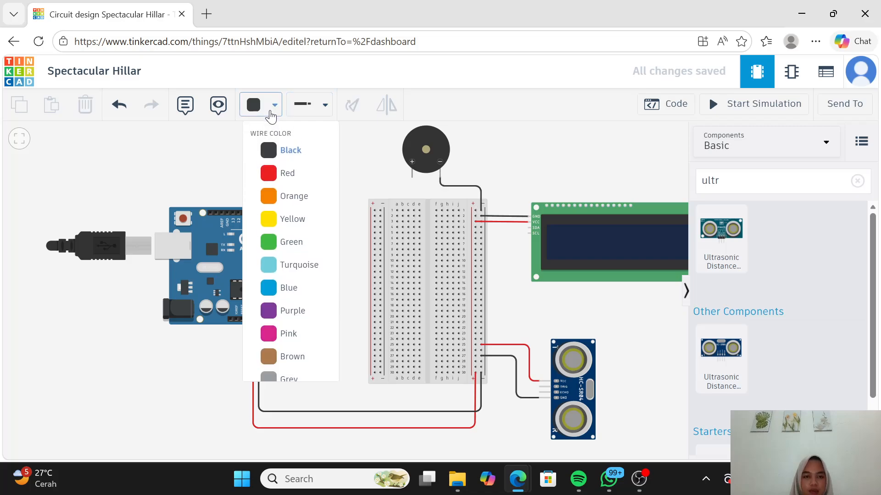
click(289, 196)
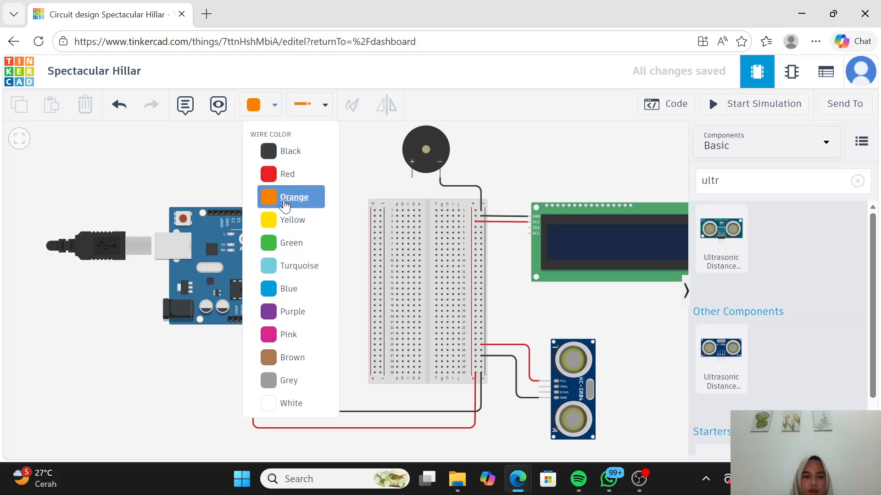
click(411, 177)
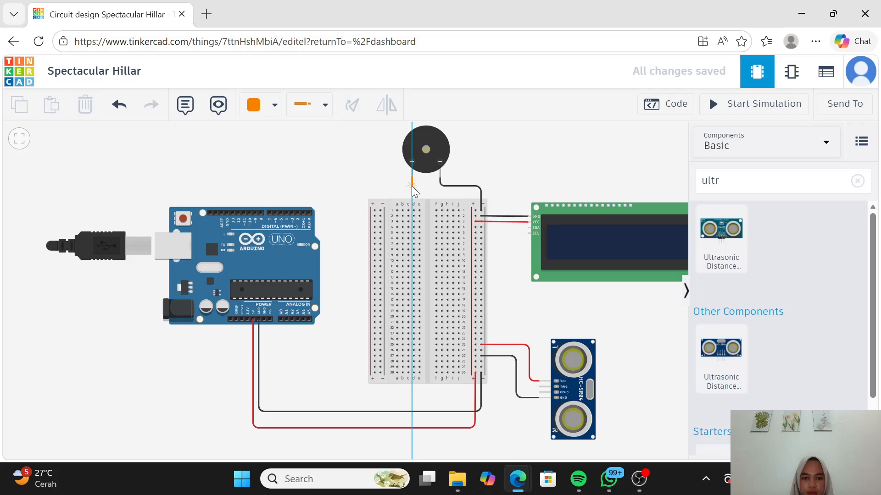
click(411, 186)
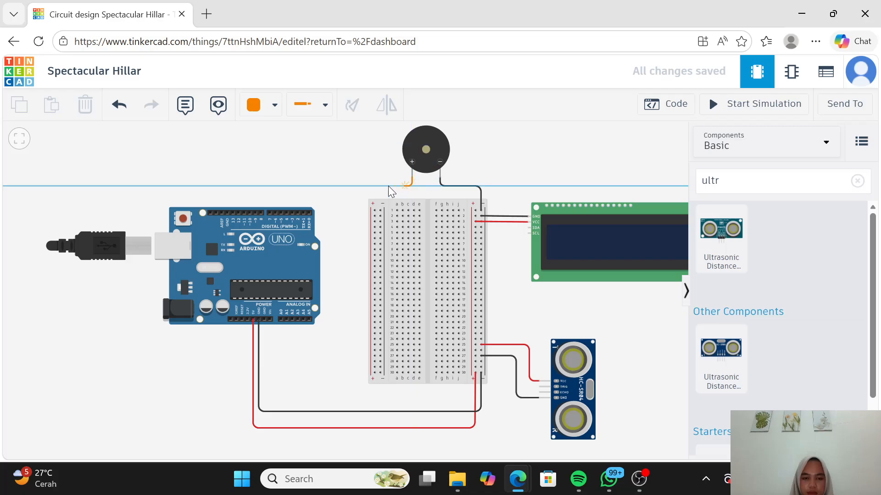
click(260, 184)
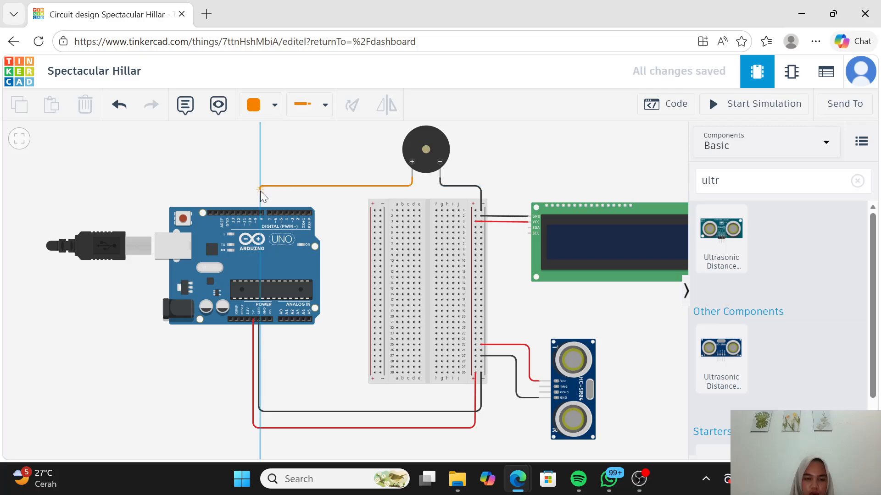
click(261, 214)
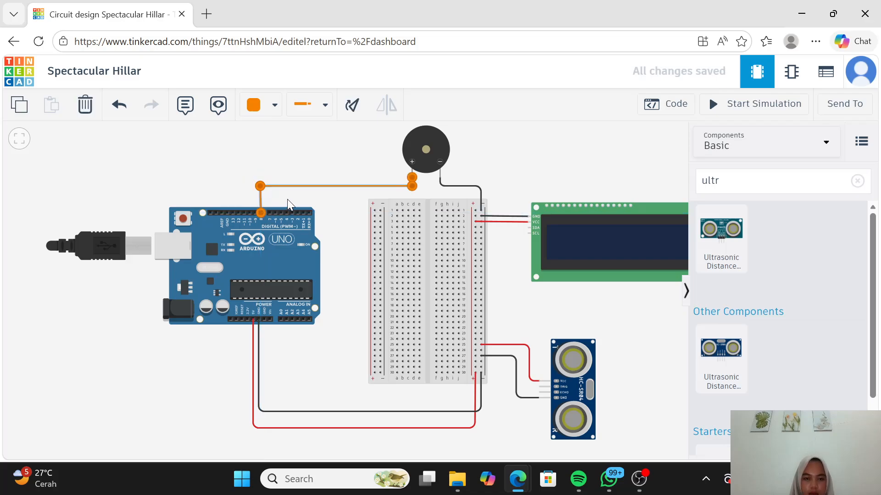
drag(260, 186, 263, 187)
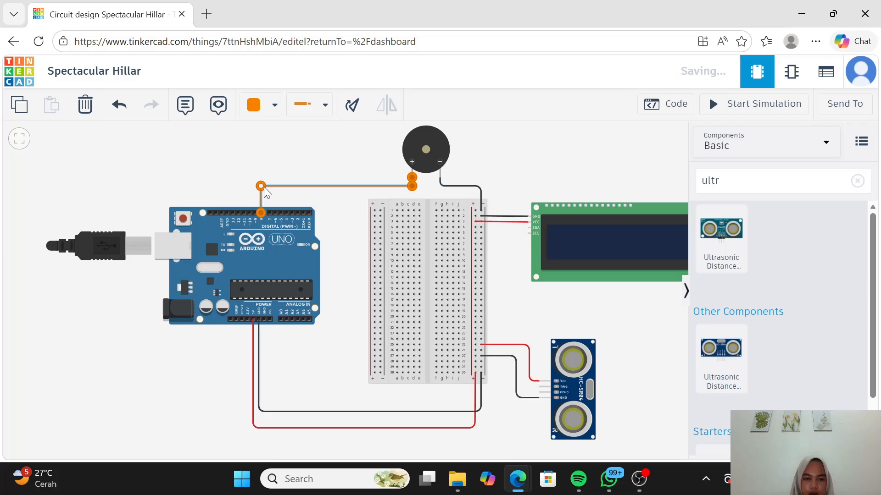
click(323, 189)
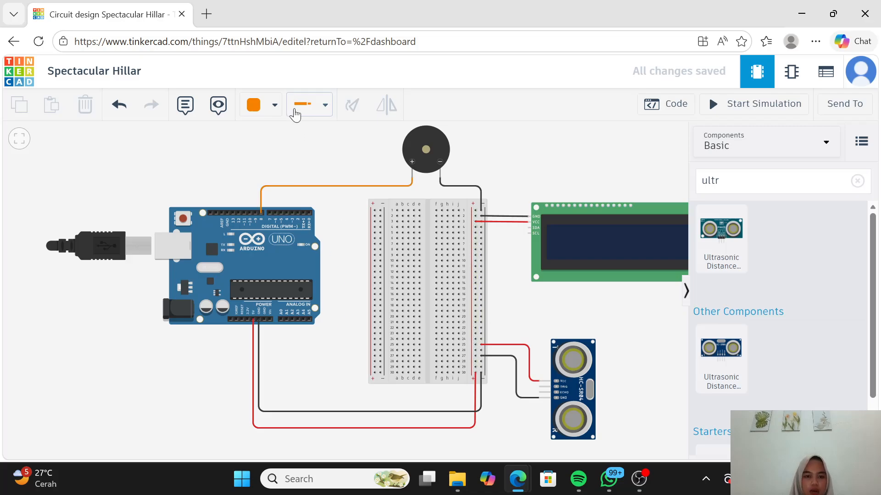
Step: Route a turquoise wire with three bends from the LCD's SDA pin below the breadboard to Arduino pin A4, and straighten its last bend
click(273, 105)
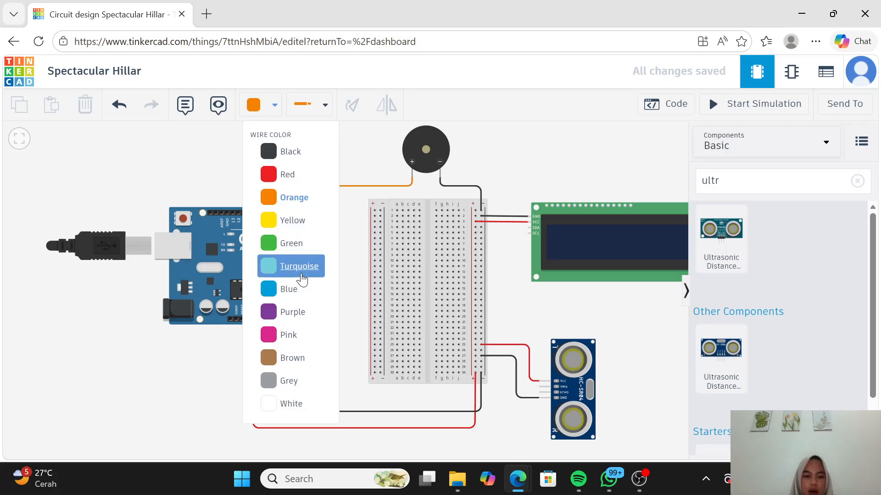
click(301, 276)
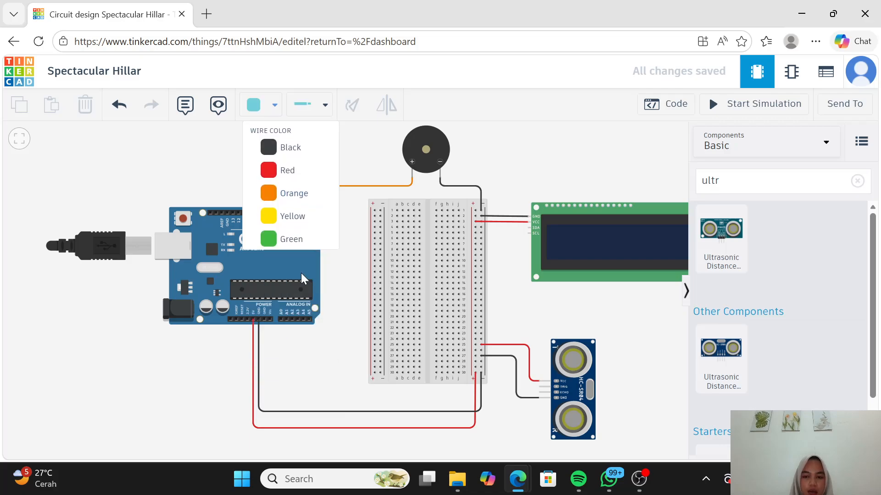
click(529, 227)
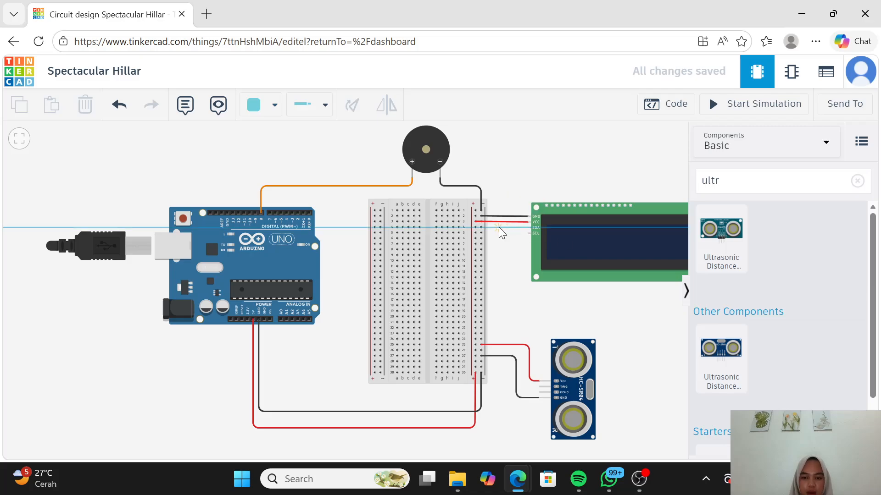
click(499, 228)
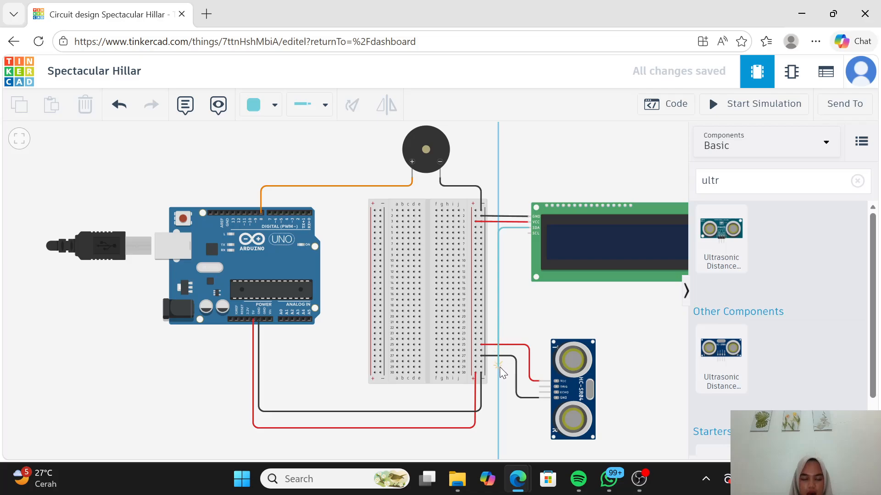
click(499, 395)
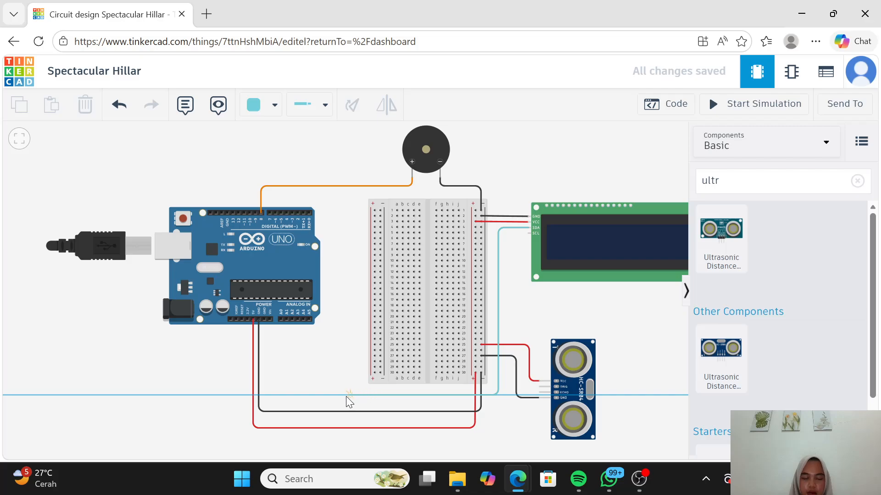
click(304, 394)
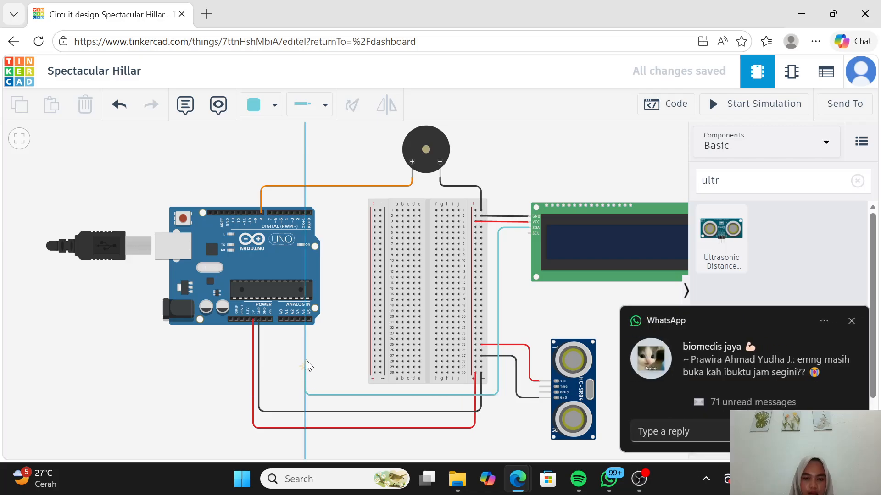
click(303, 320)
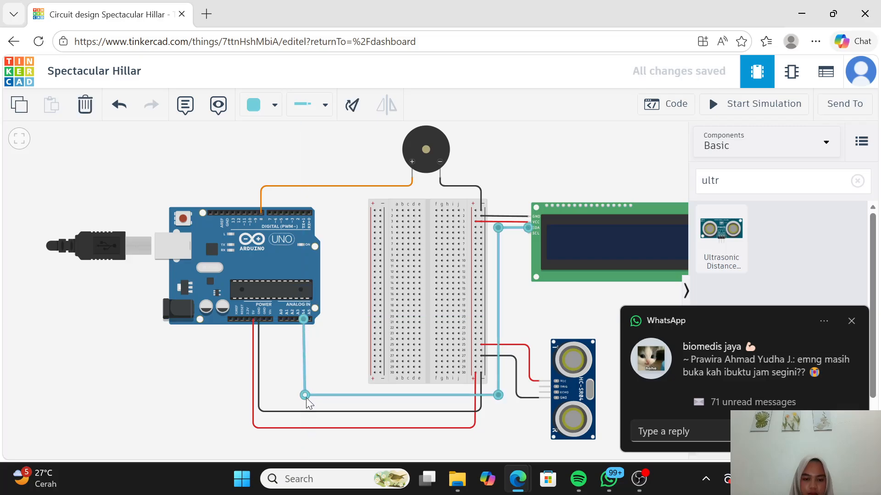
drag(306, 398, 302, 399)
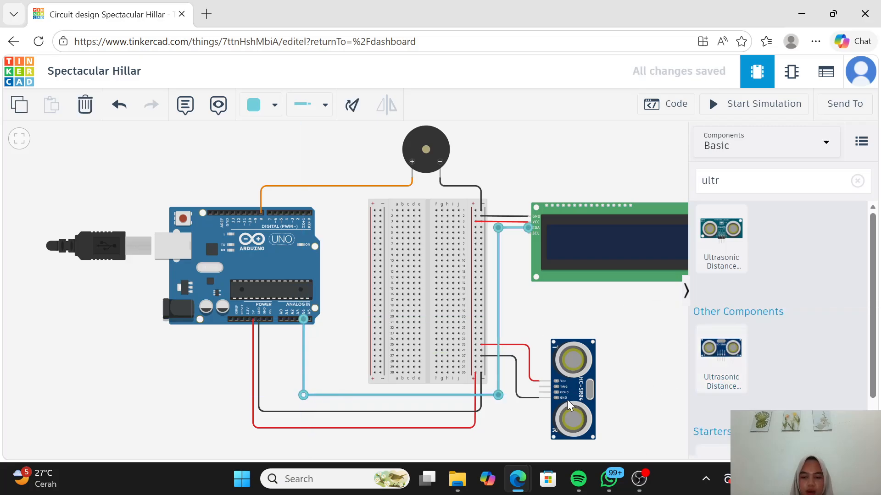
click(524, 428)
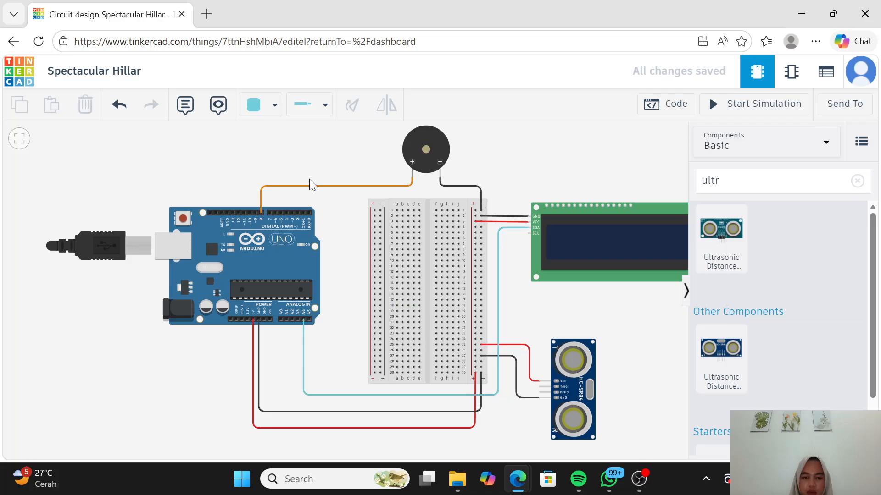
Step: Route a yellow wire with three bends from the LCD's SCL pin below the breadboard to Arduino pin A5, just outside the turquoise wire
click(274, 104)
click(291, 222)
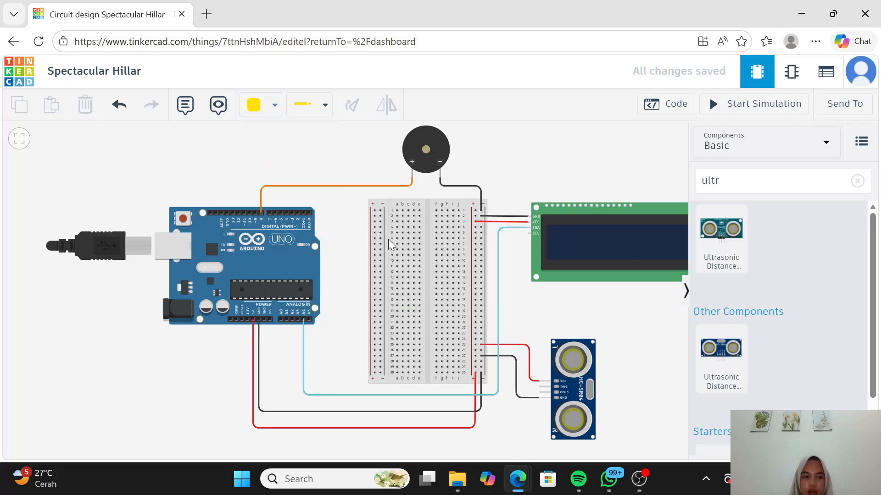
click(530, 233)
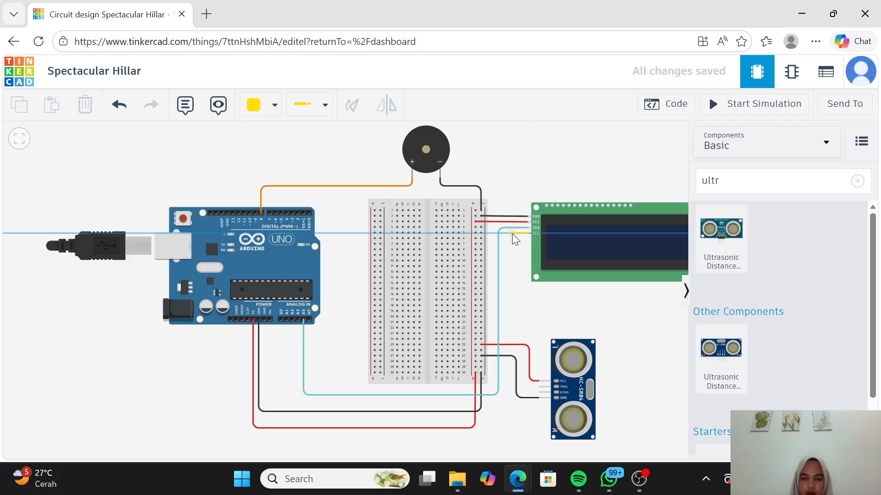
click(512, 233)
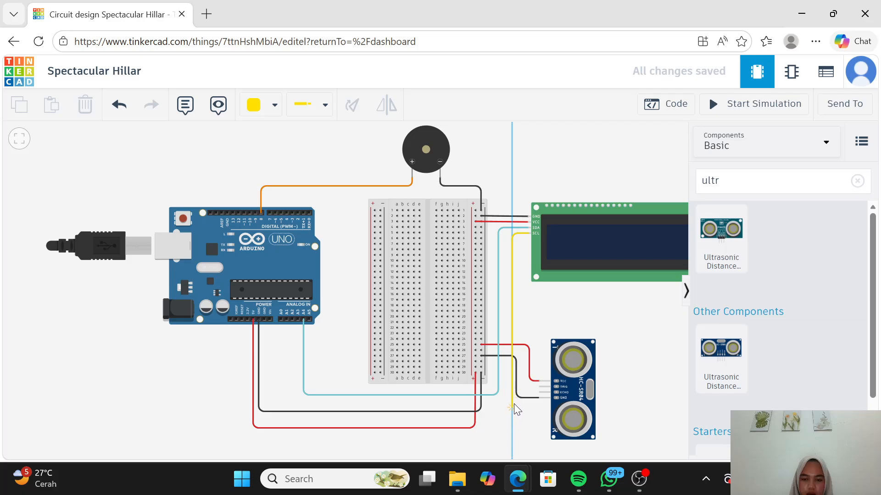
click(513, 404)
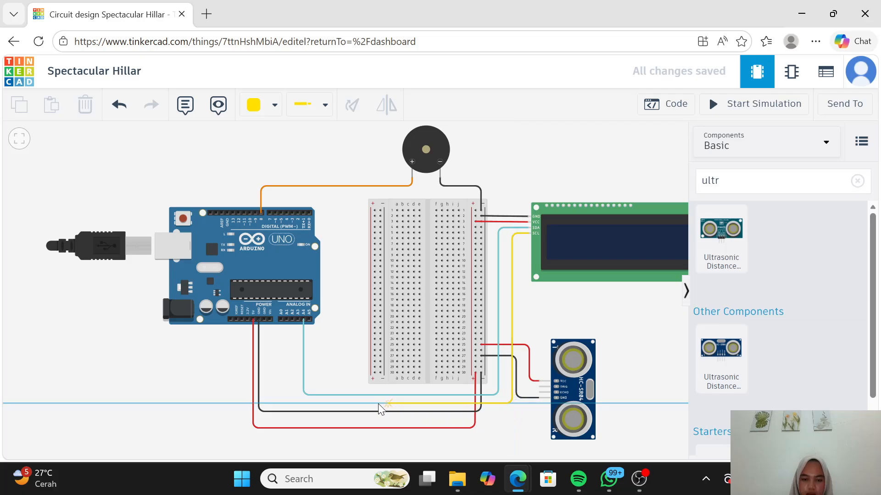
click(310, 403)
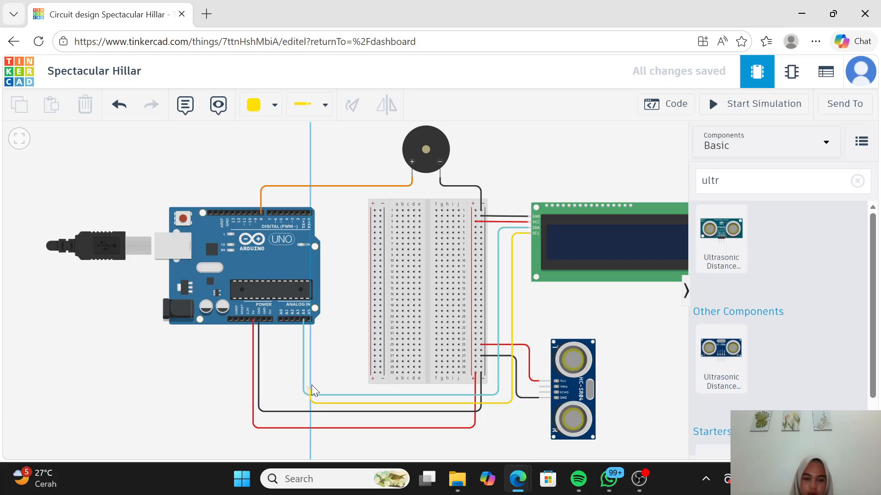
click(309, 318)
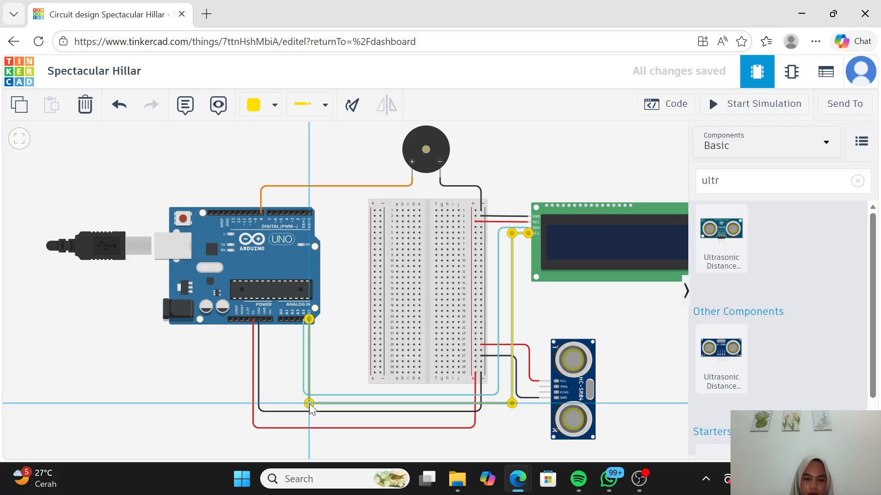
click(337, 358)
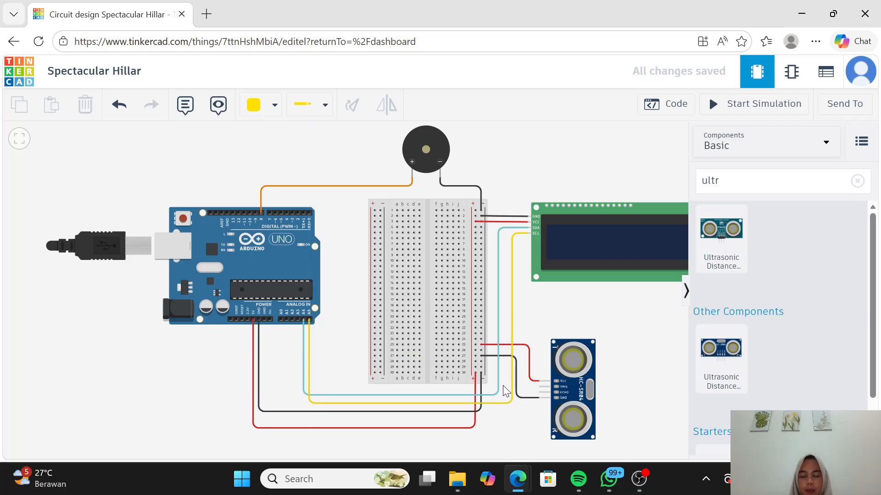
Step: Route a purple wire with five bends from the ultrasonic sensor's Trigger pin across the breadboard to Arduino pin D2, and dismiss the message notification
click(263, 104)
click(292, 312)
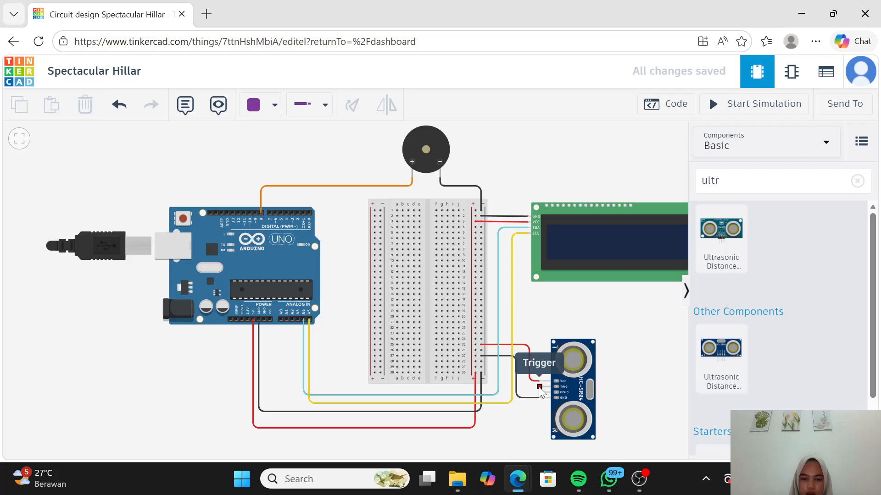
click(540, 388)
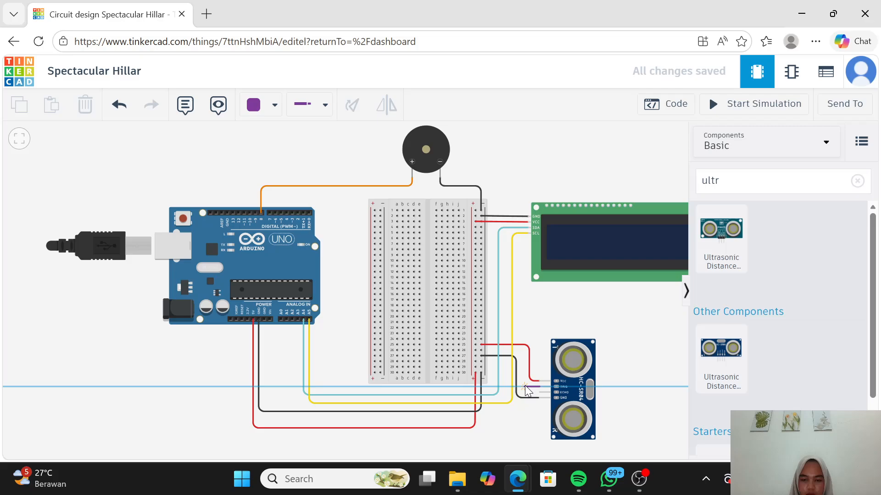
click(525, 385)
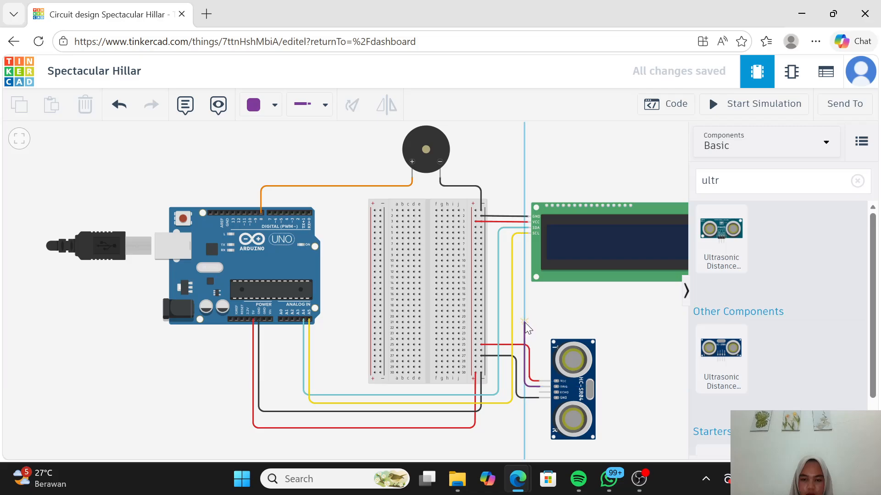
click(525, 323)
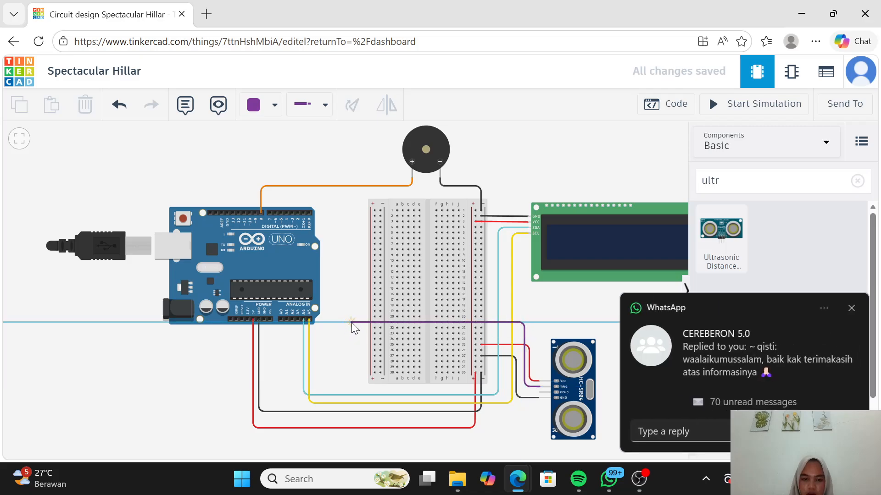
click(351, 323)
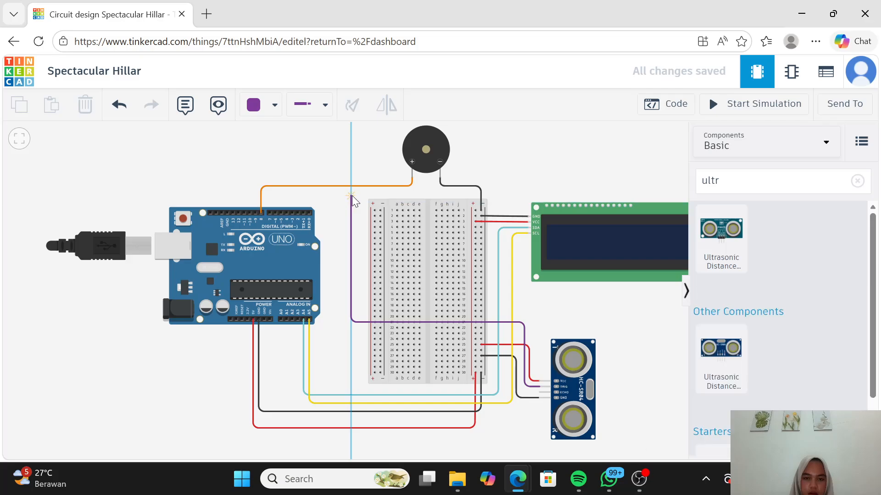
click(352, 200)
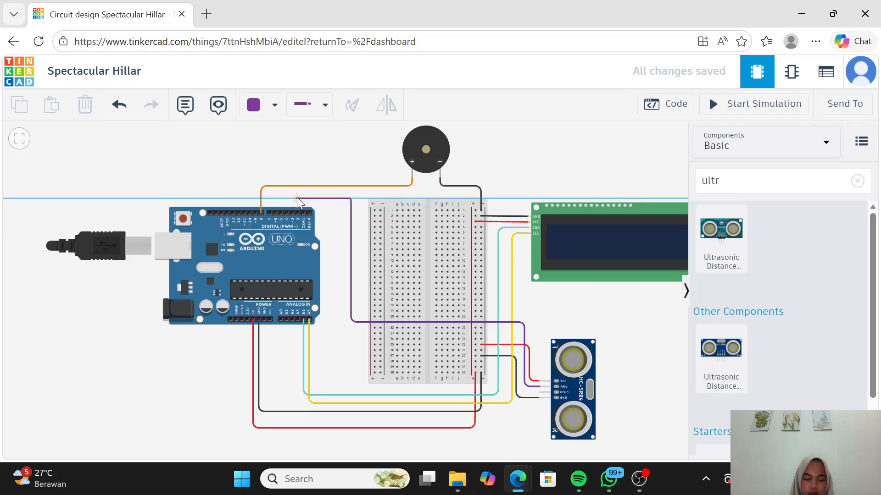
click(296, 197)
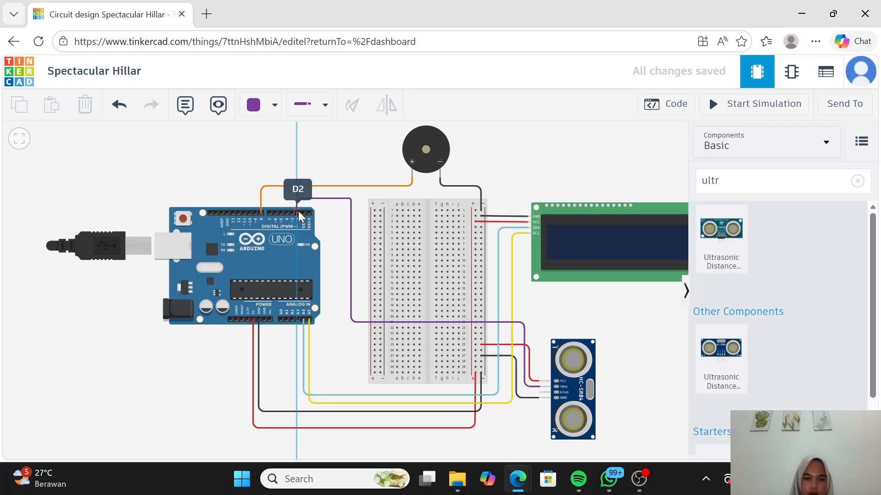
click(298, 211)
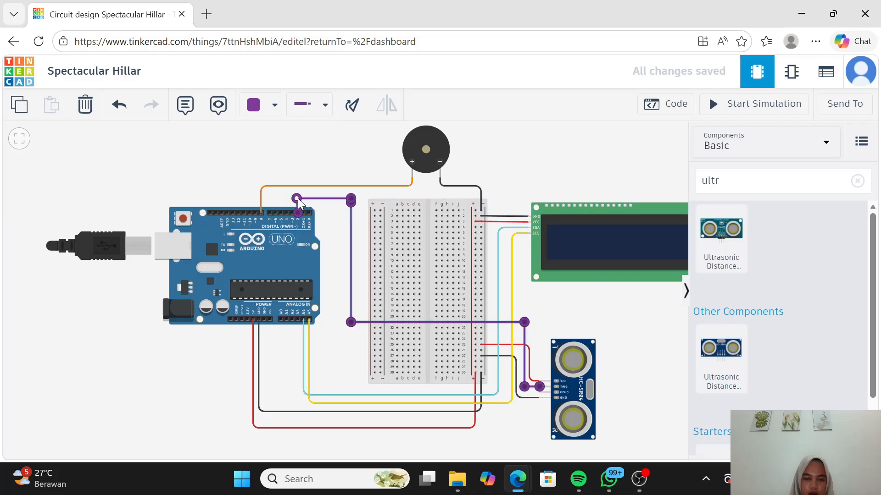
click(328, 225)
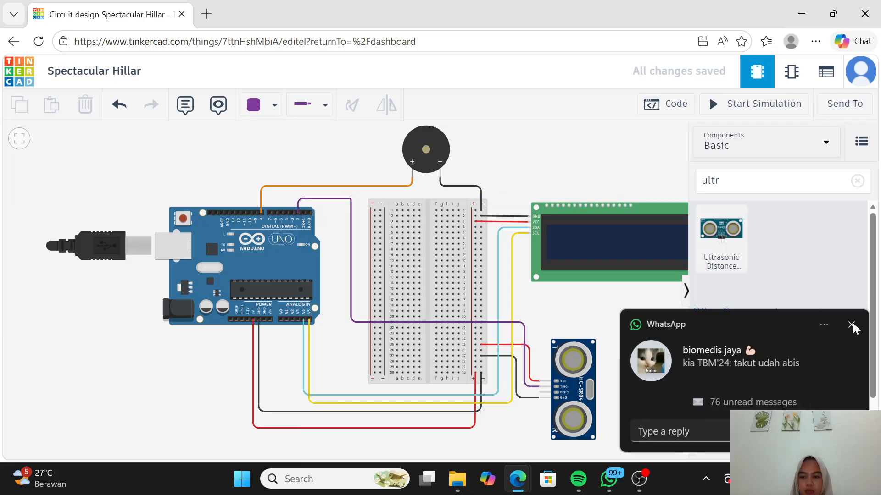
click(850, 326)
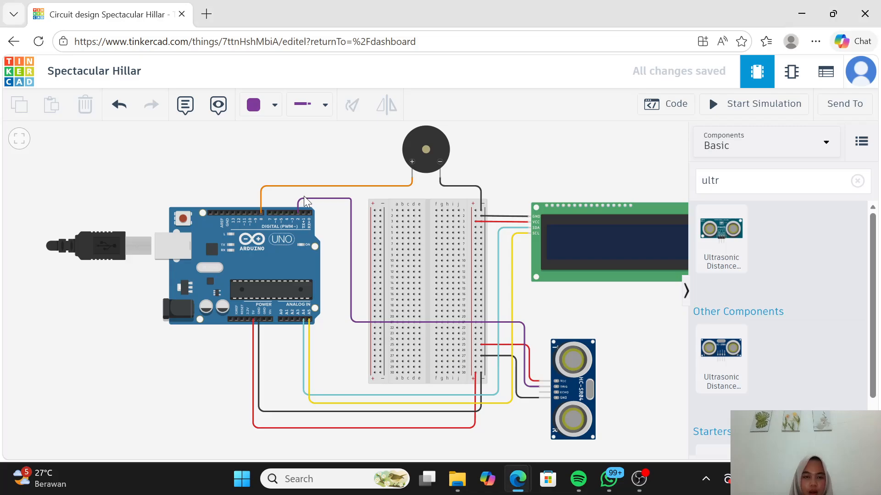
Step: Route a pink wire with six bends from the ultrasonic sensor's Echo pin across the breadboard to Arduino pin D3, and straighten its last bend
click(269, 104)
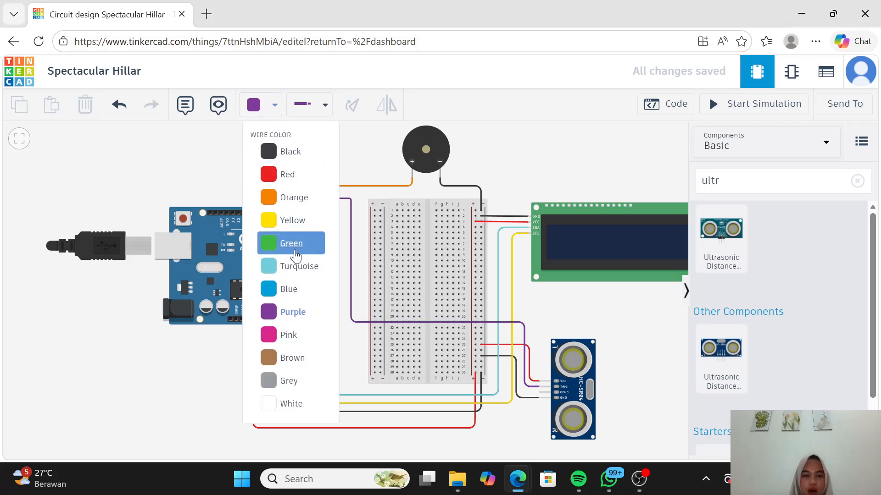
click(303, 334)
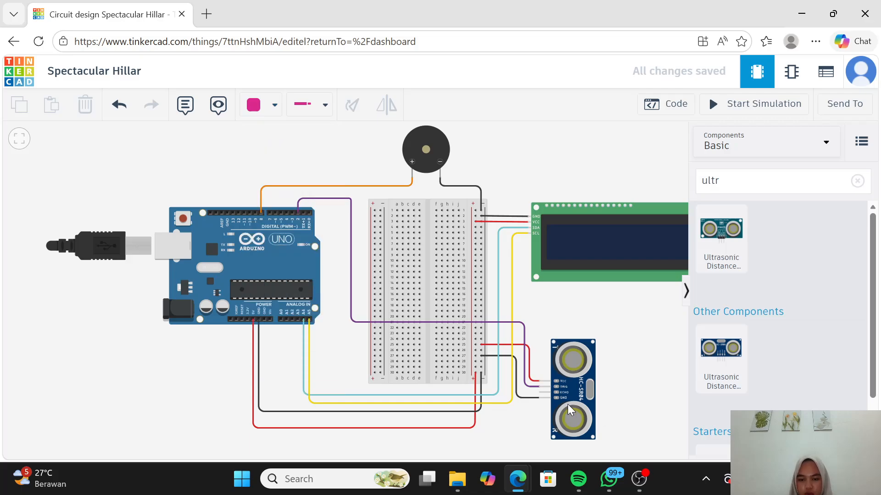
click(543, 392)
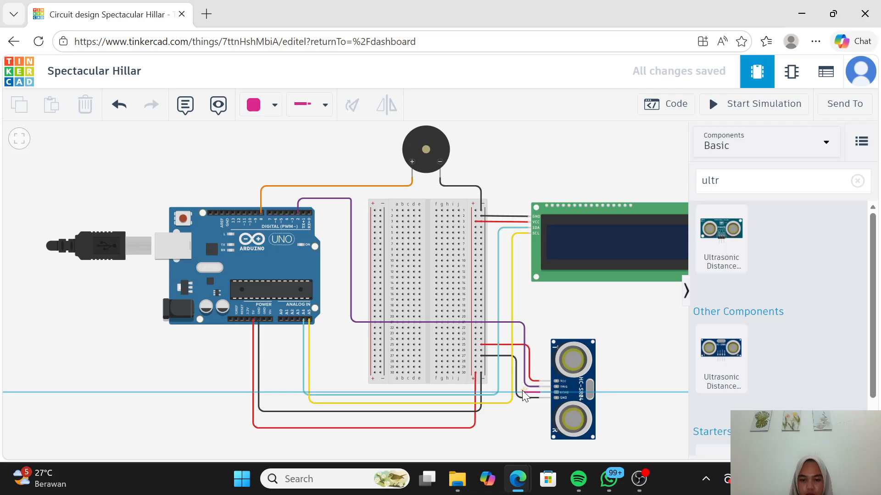
click(523, 394)
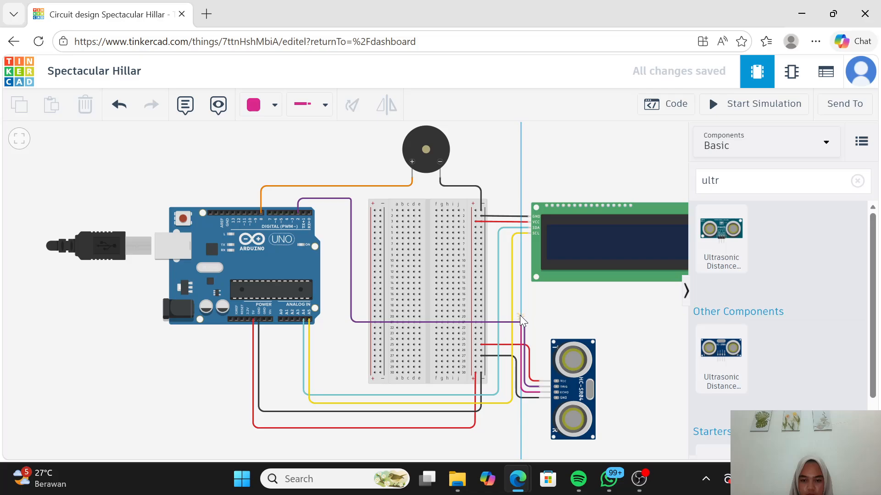
click(521, 313)
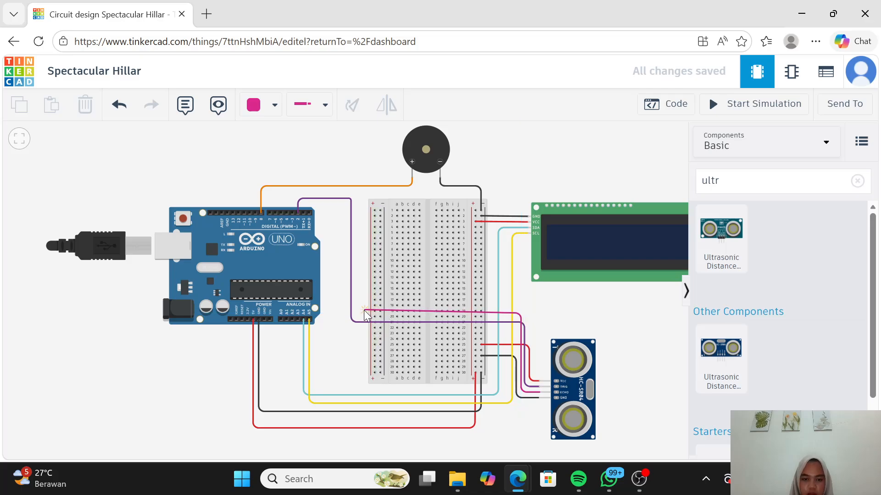
click(359, 313)
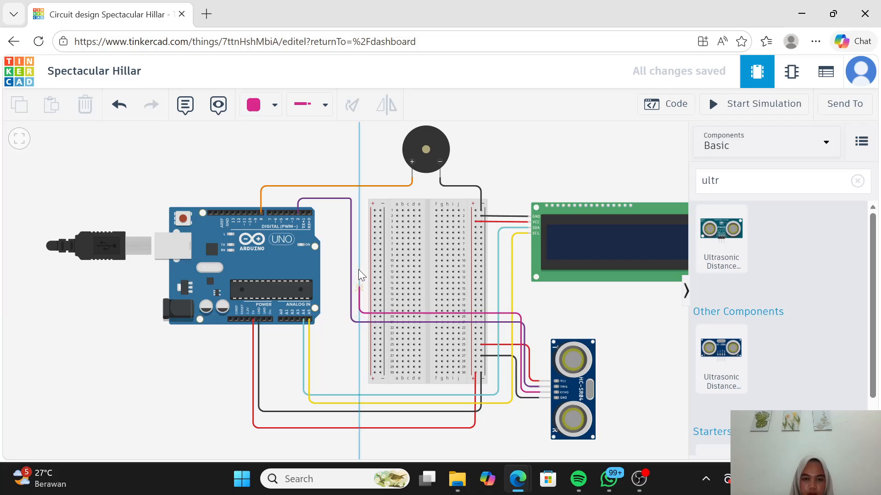
click(354, 207)
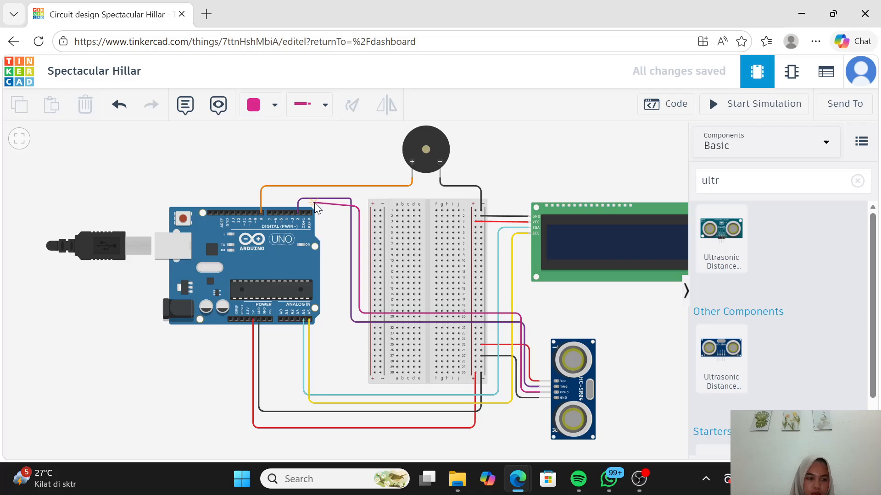
click(358, 192)
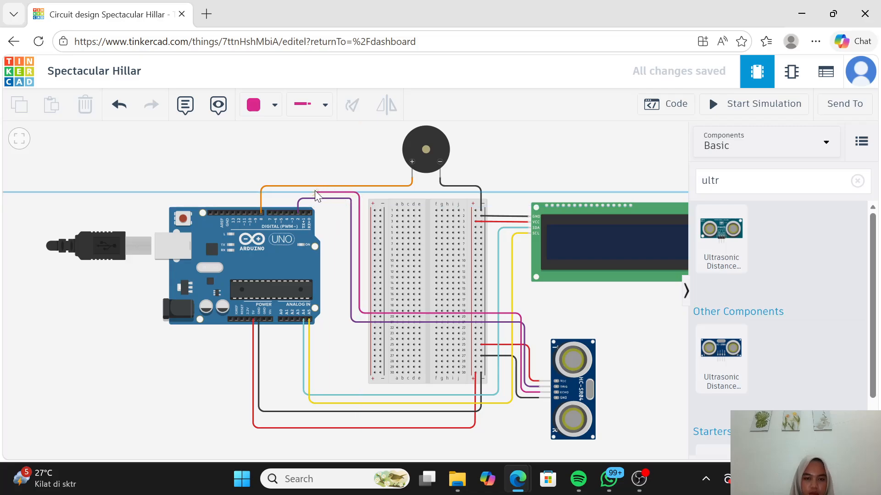
click(291, 193)
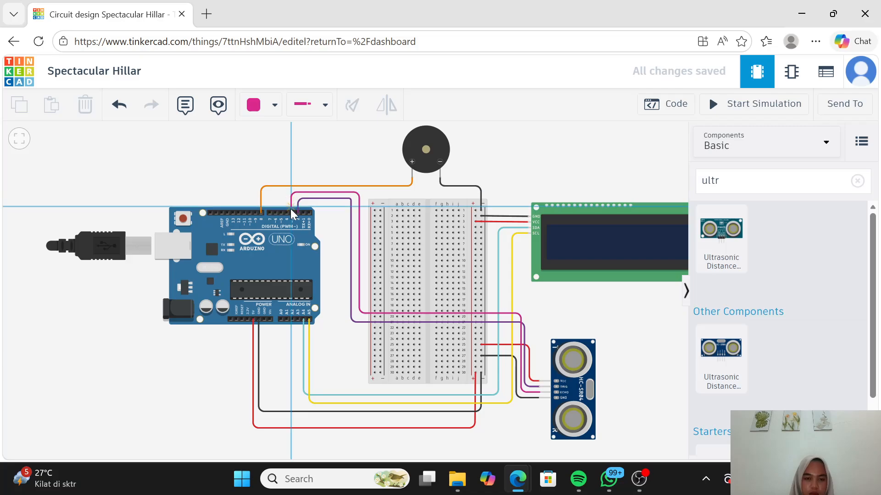
click(292, 213)
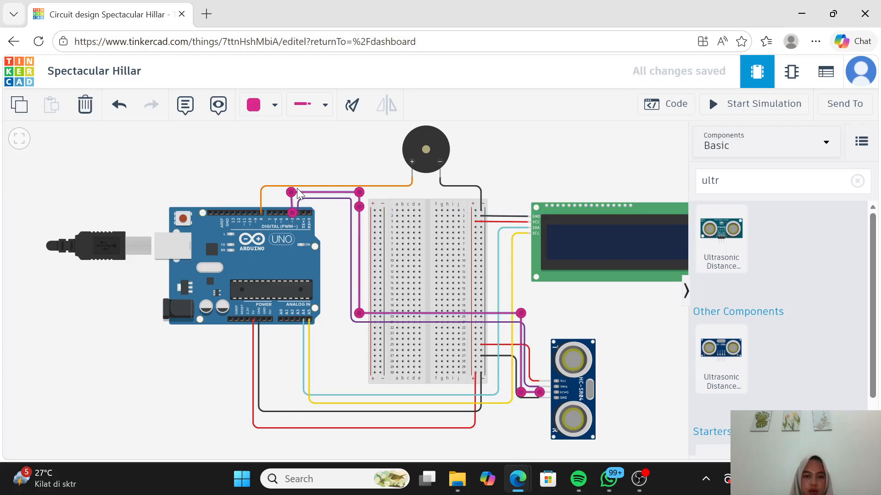
drag(292, 192, 294, 193)
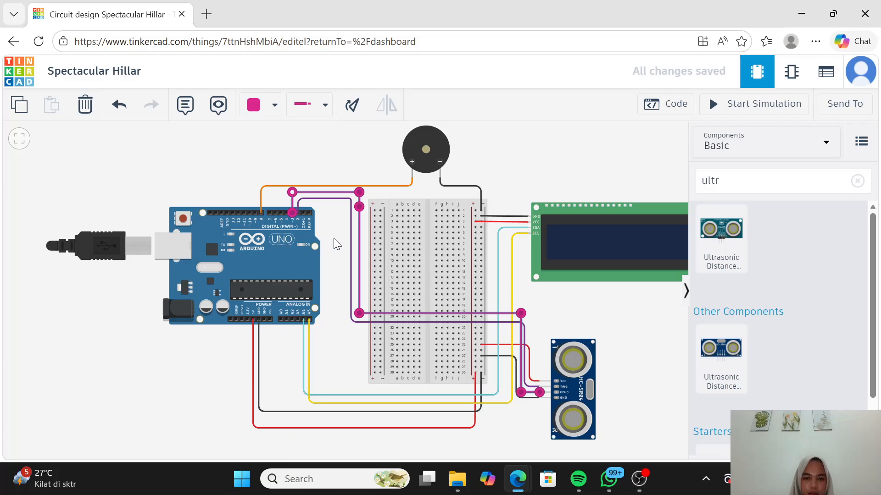
click(335, 244)
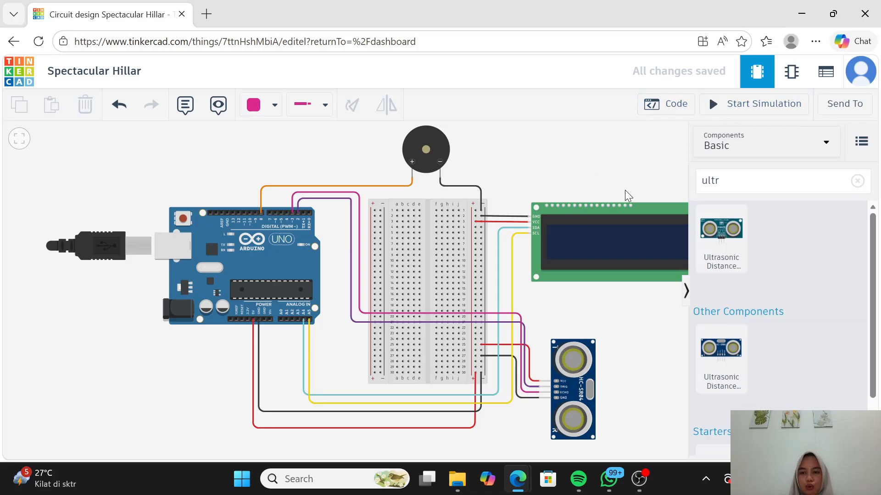
Step: Open the Arduino's code editor and switch its edit mode from Blocks to Text
click(675, 105)
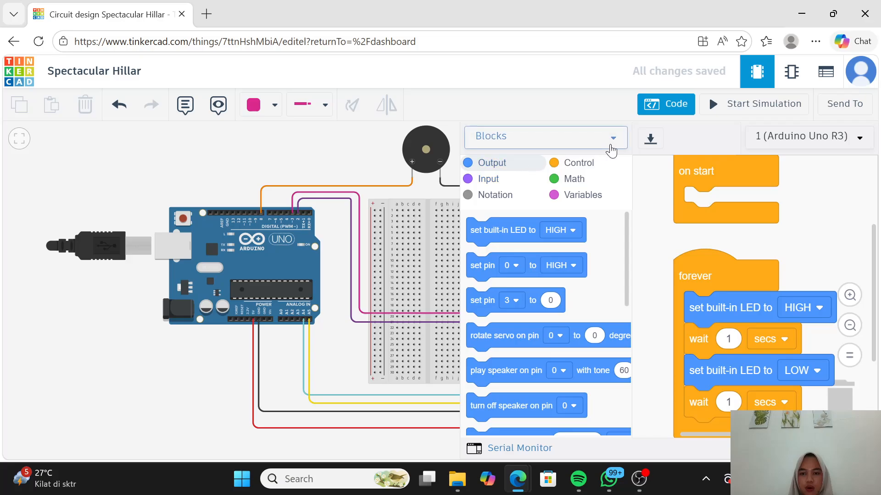
click(612, 140)
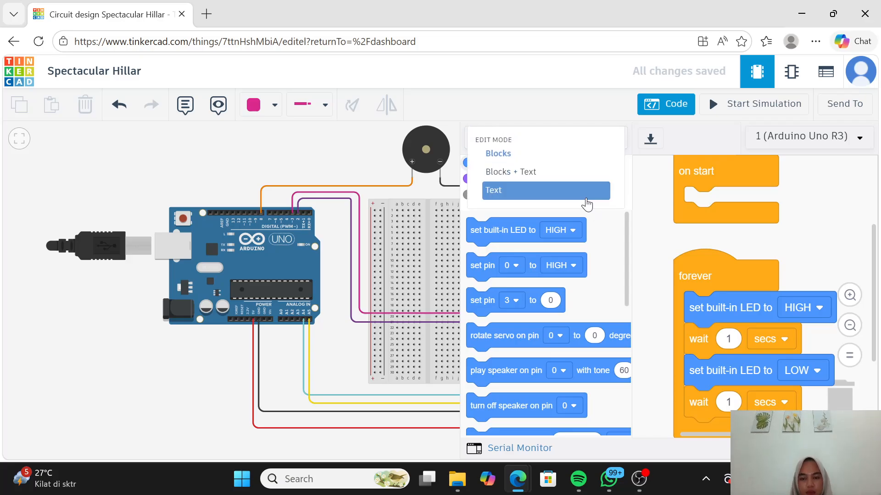
click(587, 196)
click(524, 289)
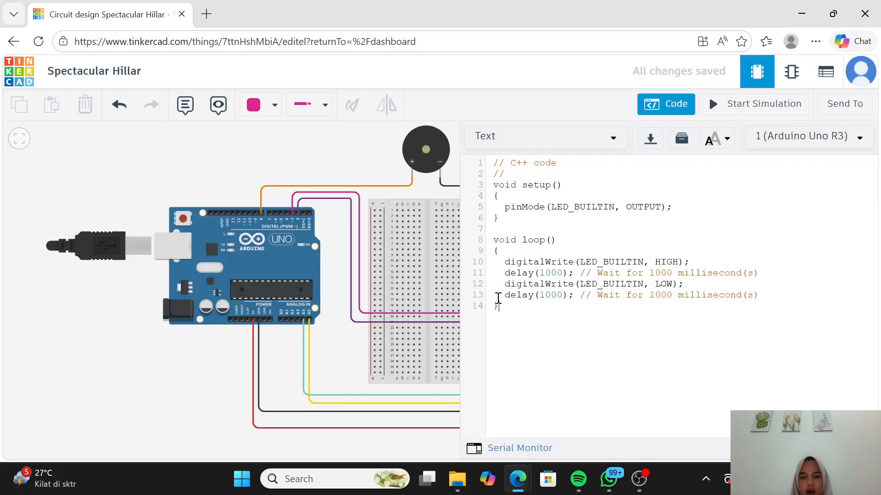
Step: Replace the whole default sketch with the copied height-measuring code for the I2C LCD, HC-SR04 sensor and buzzer
drag(498, 304, 492, 164)
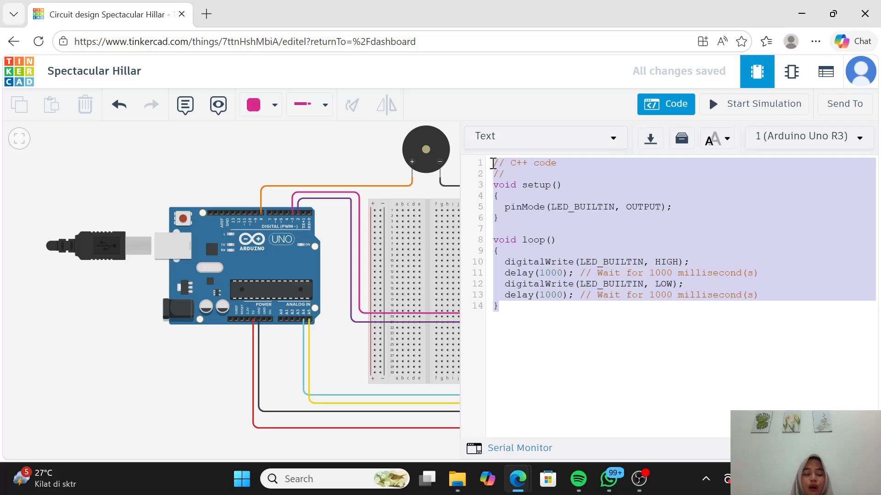
key(BackSpace)
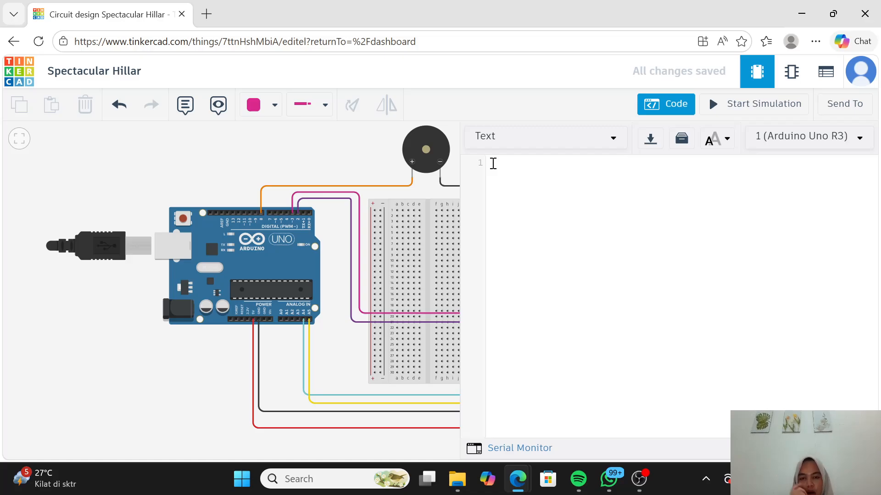
key(ctrl+v)
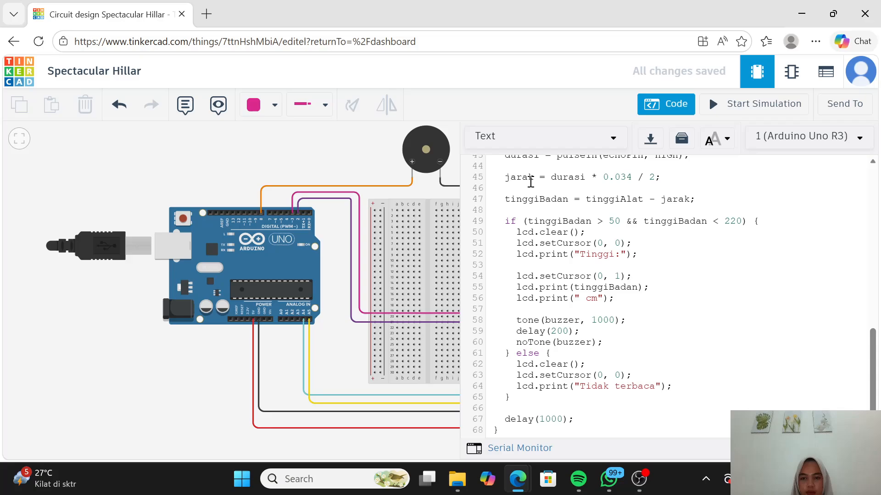
scroll(579, 221, up, 10)
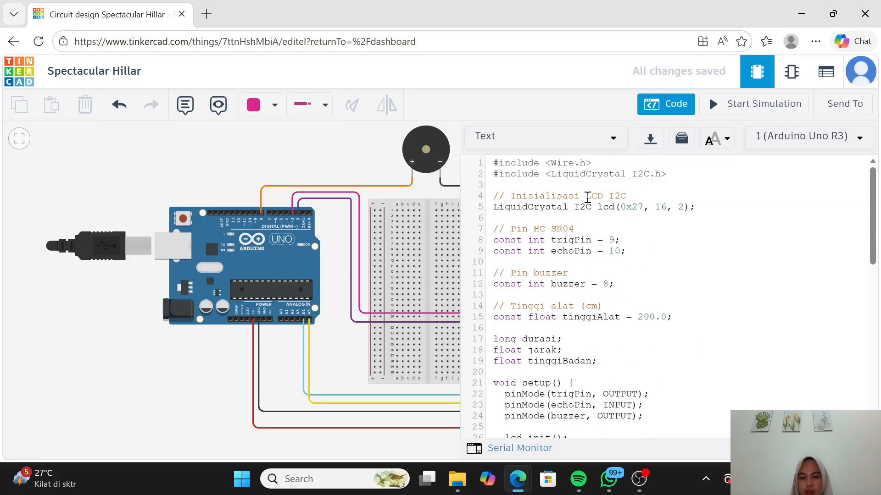
Step: Trace the purple Trigger wire to its Arduino pin and set trigPin to 2 in the code
click(340, 357)
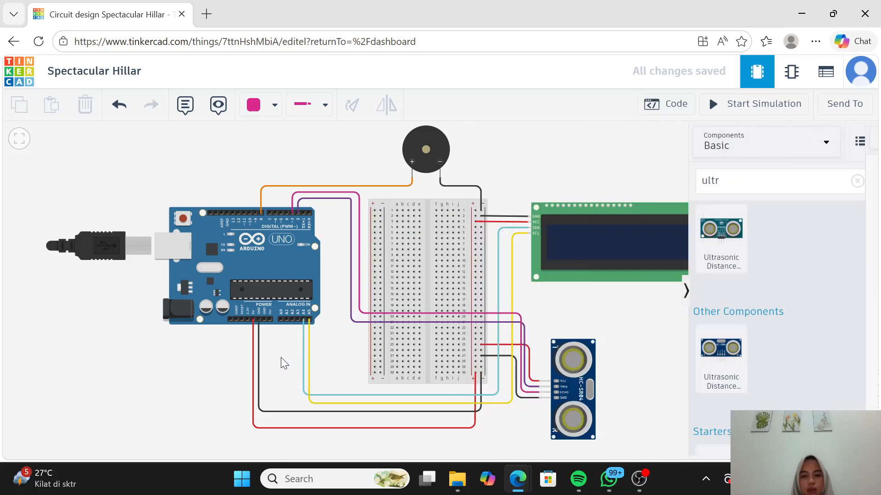
drag(596, 321, 522, 311)
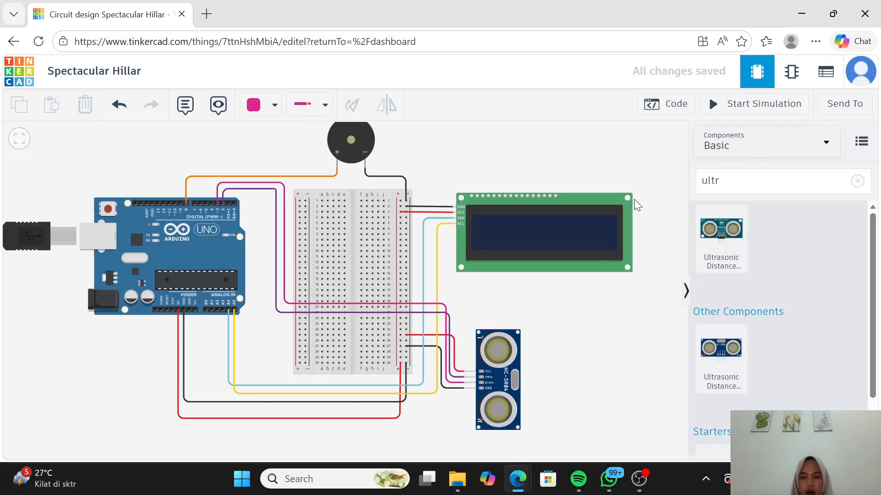
click(671, 109)
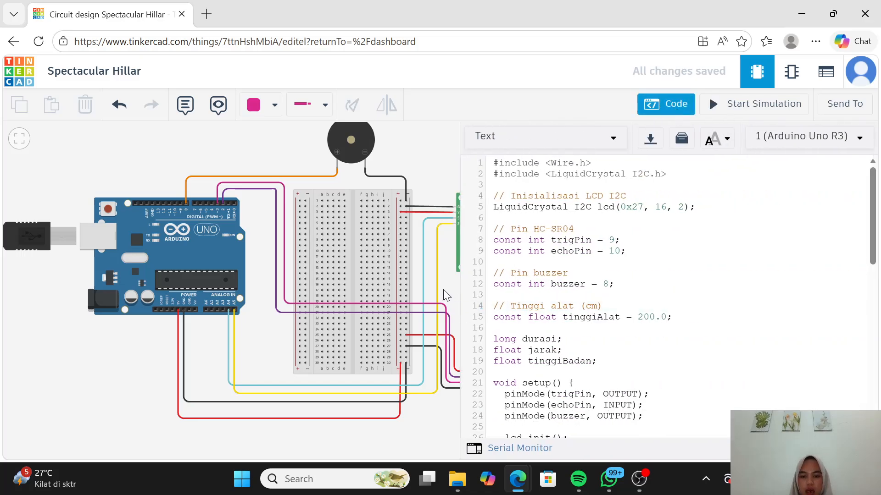
drag(420, 290, 404, 269)
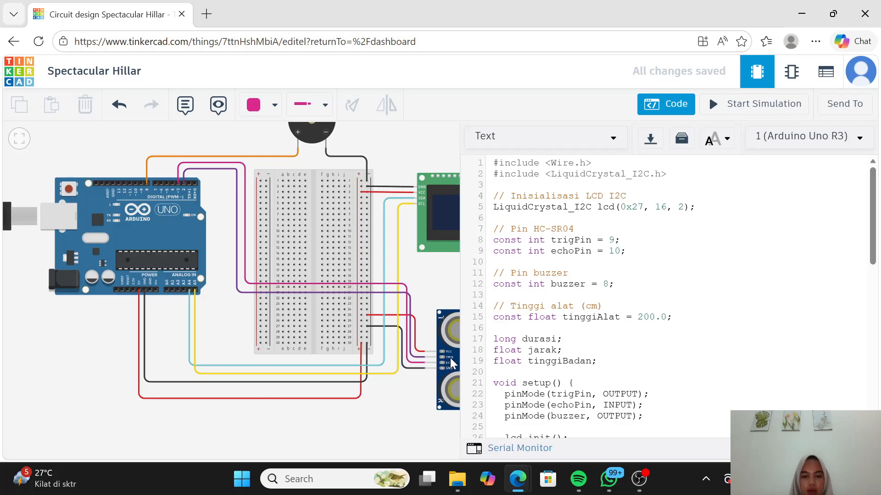
click(418, 357)
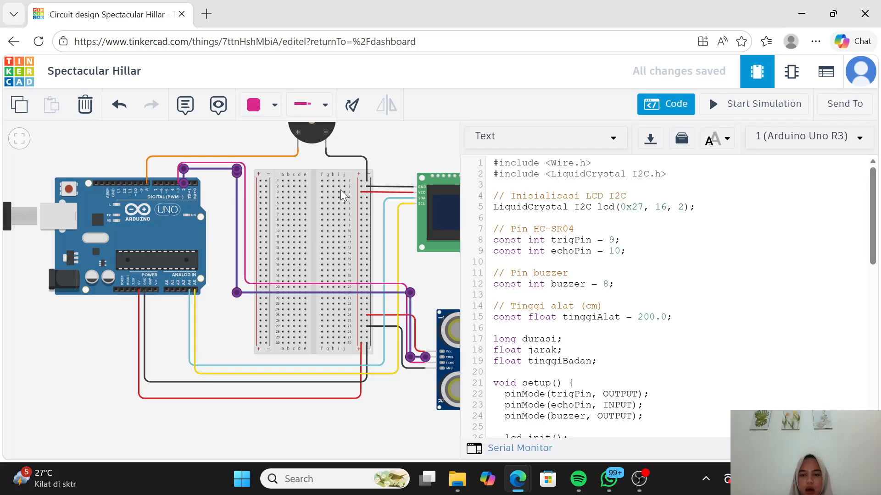
click(615, 241)
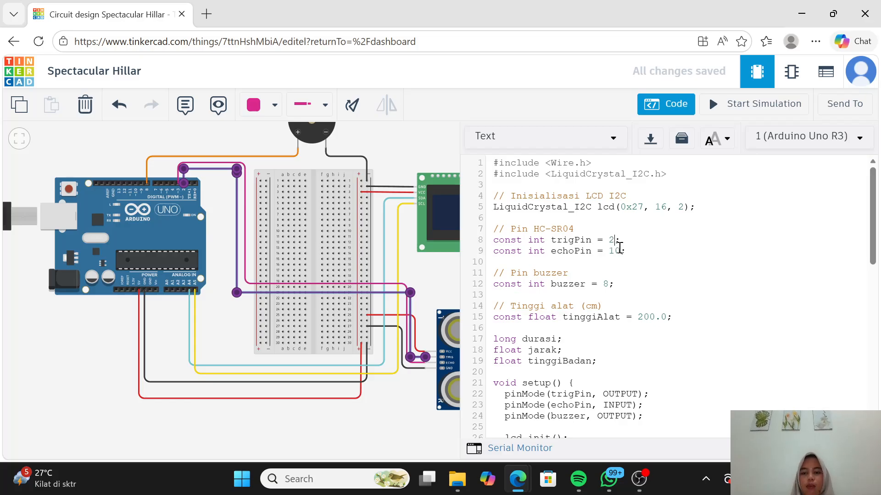
Step: Trace the pink Echo wire to its Arduino pin and set echoPin to 3 in the code
click(620, 252)
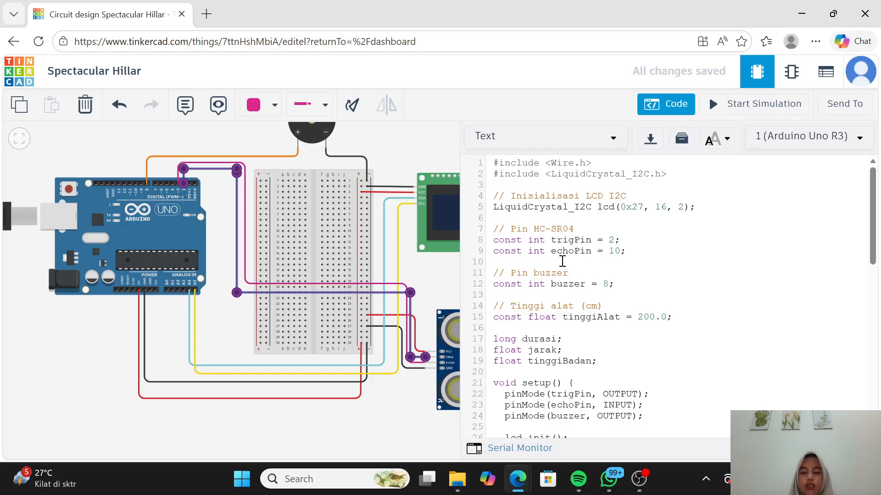
click(444, 362)
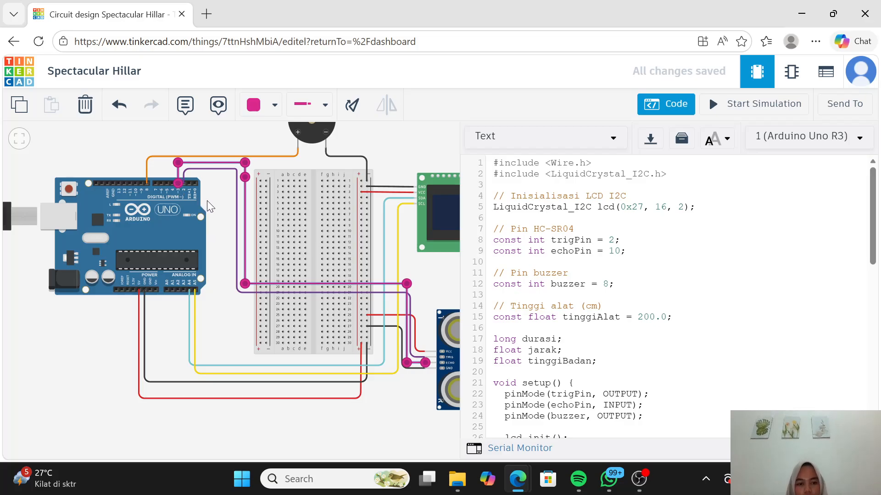
click(620, 251)
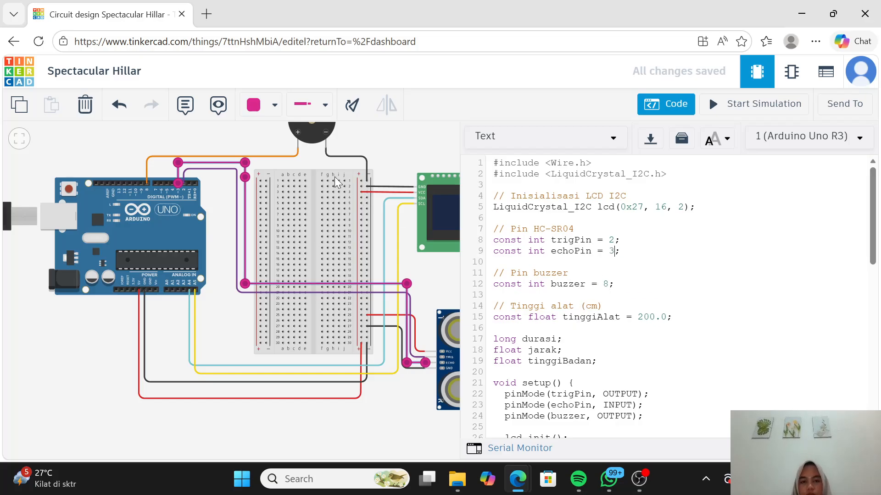
Step: Check the buzzer's orange wire and its Arduino pin against the buzzer constant in the code
drag(322, 161, 402, 175)
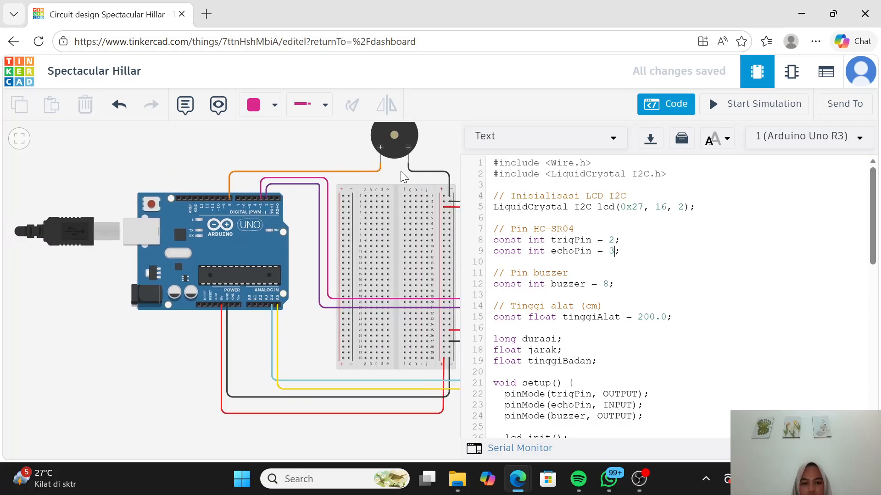
click(230, 187)
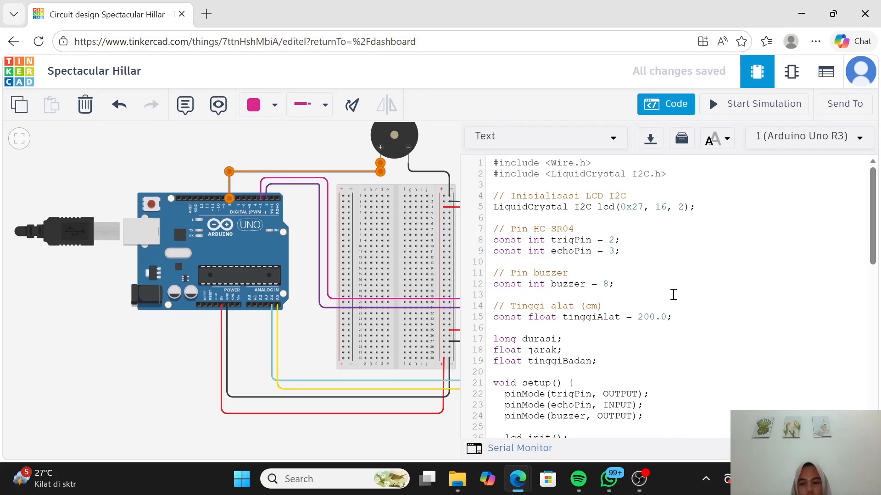
scroll(614, 321, down, 1)
scroll(547, 356, up, 1)
Step: Dismiss the message notification and set the 16 x 2 I2C LCD's type to PCF8574-based
click(416, 439)
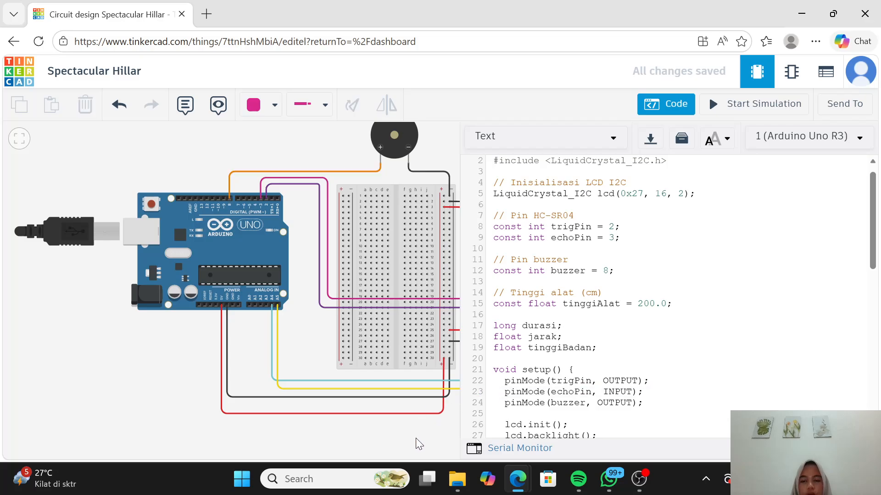
drag(629, 319, 457, 315)
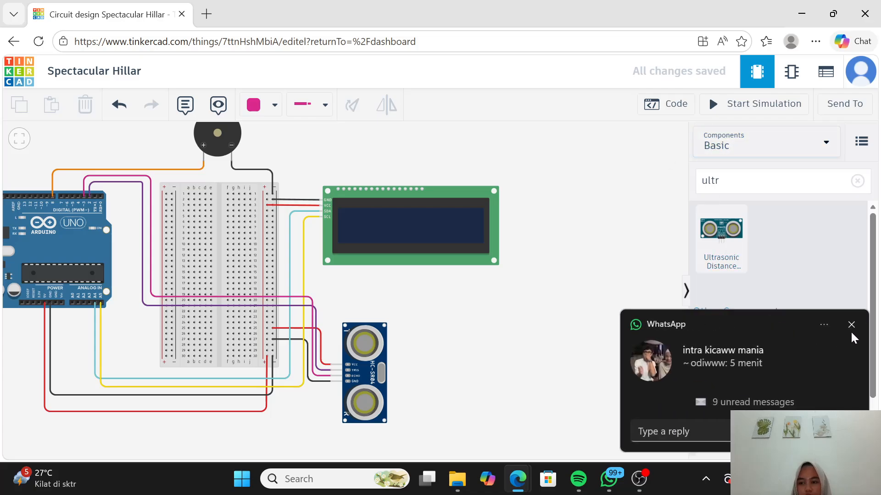
click(852, 323)
click(675, 110)
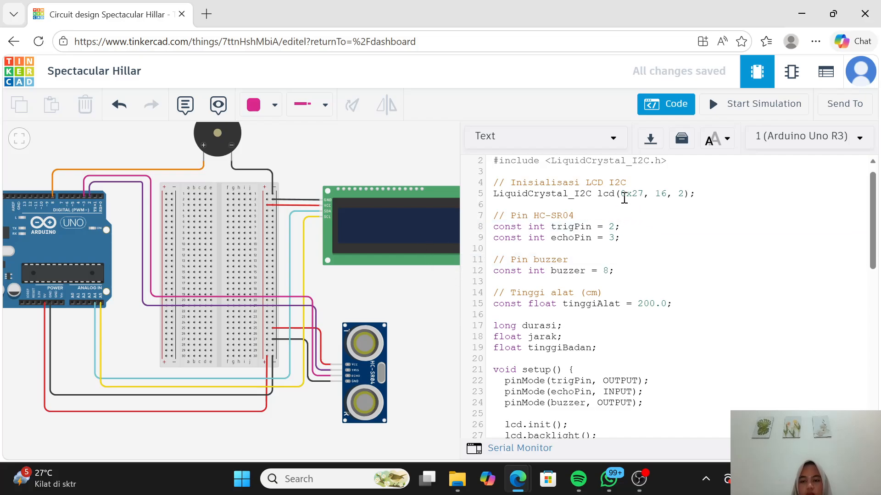
click(412, 219)
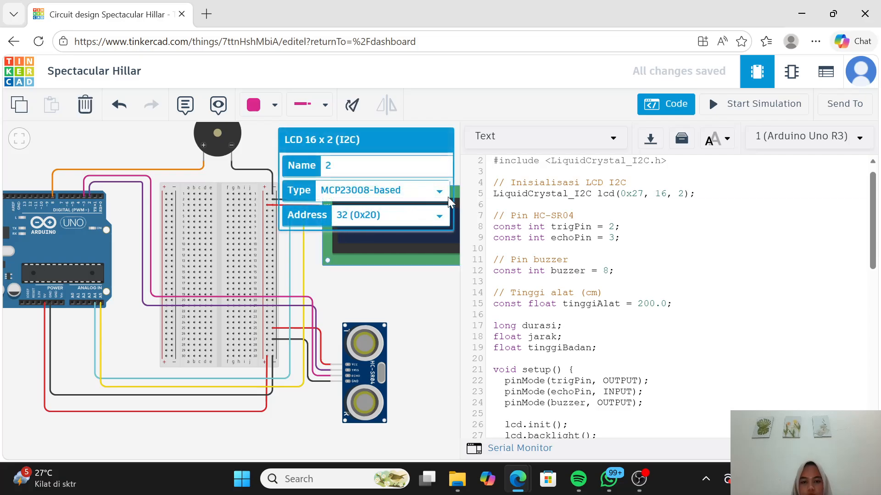
click(436, 190)
click(424, 230)
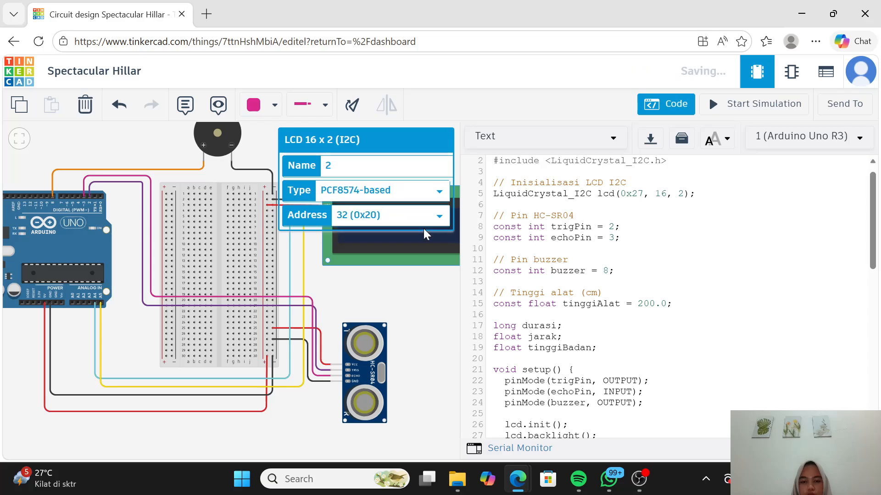
Step: Set the 16 x 2 I2C LCD's address to 39 (0x27)
click(439, 219)
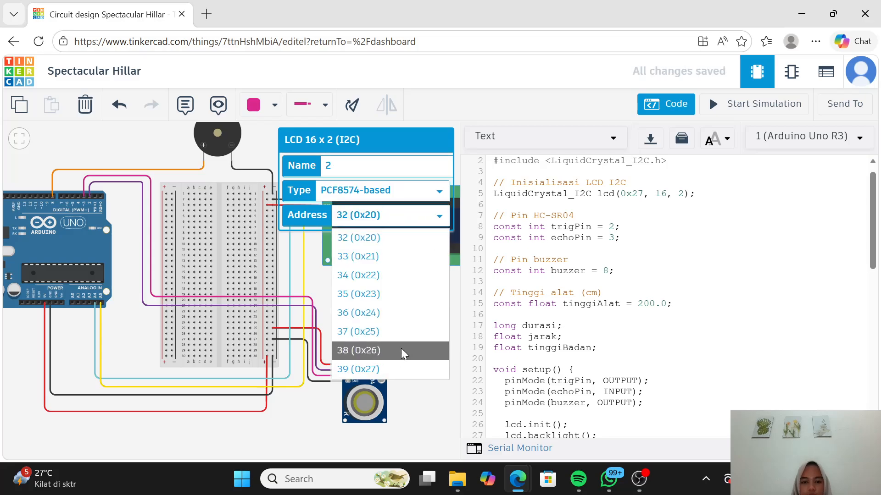
click(400, 373)
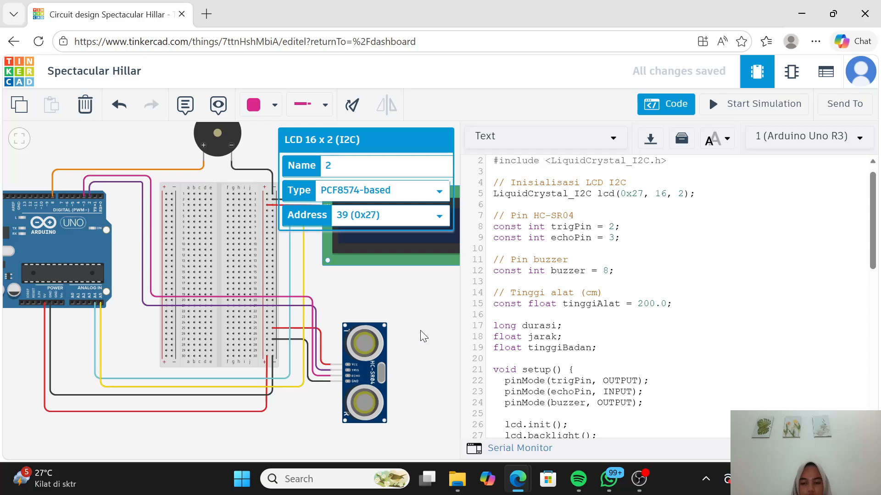
Step: Review the full Arduino sketch, from the library includes and pin constants through setup and loop, and close the code editor
scroll(625, 324, down, 3)
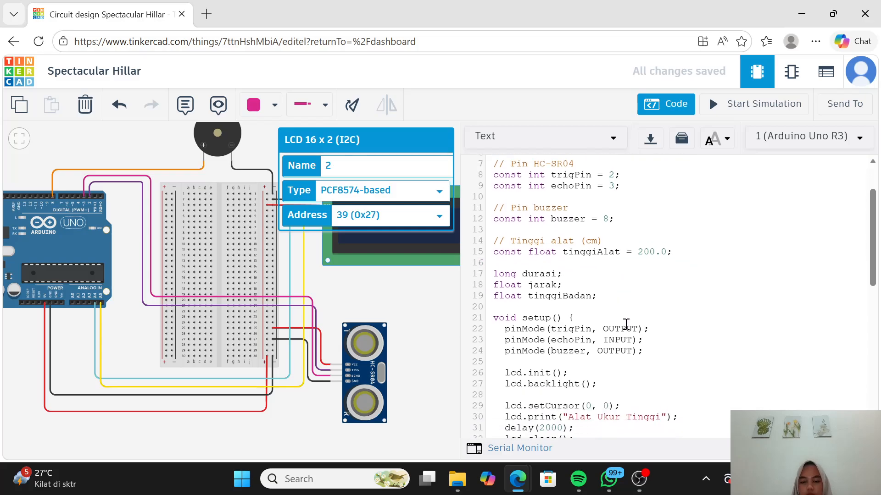
scroll(626, 323, down, 5)
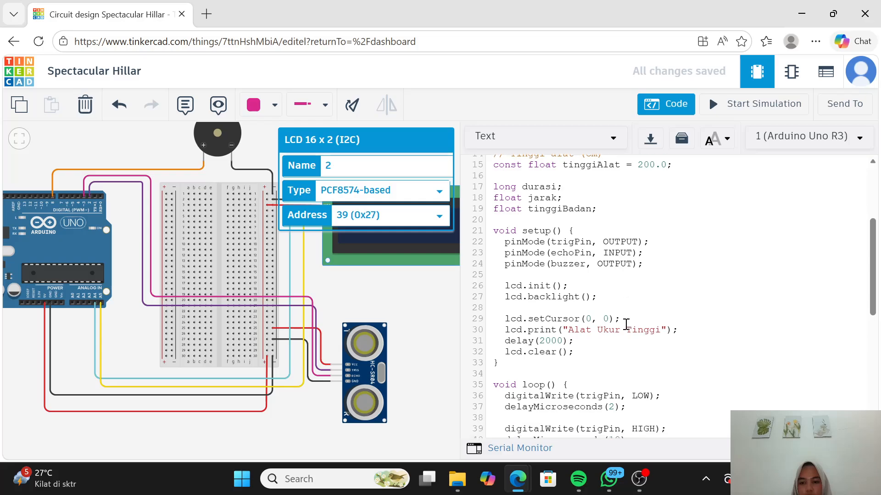
scroll(626, 324, down, 7)
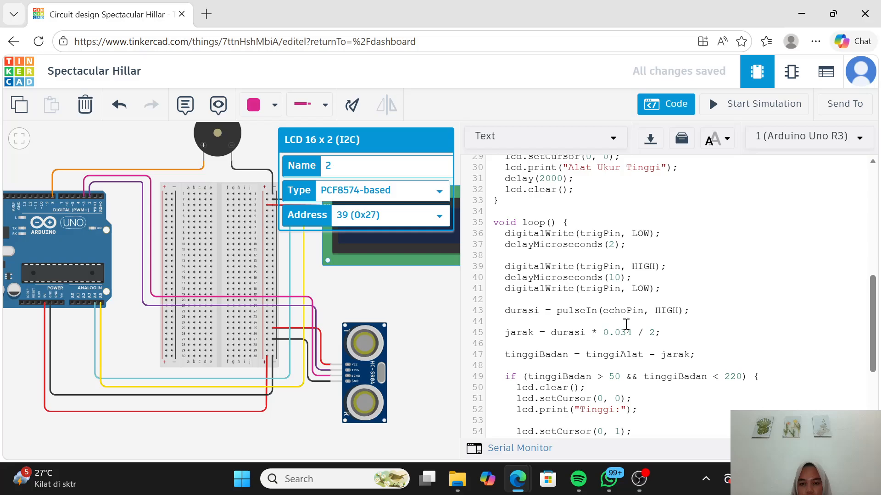
scroll(627, 324, down, 7)
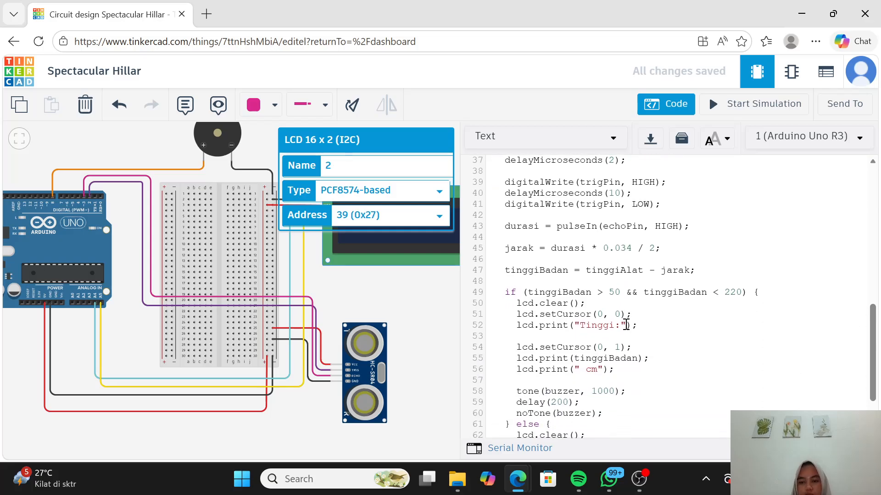
scroll(627, 324, down, 2)
scroll(626, 324, up, 12)
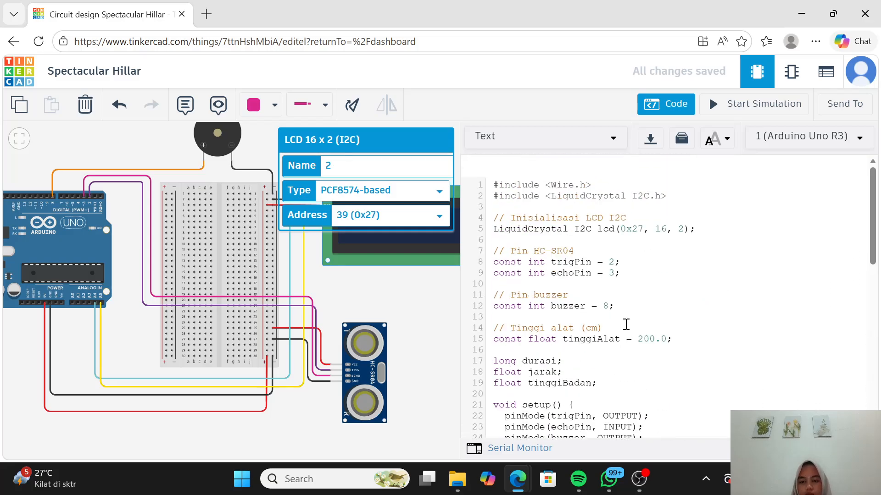
scroll(627, 325, down, 2)
scroll(626, 325, down, 6)
scroll(702, 318, down, 10)
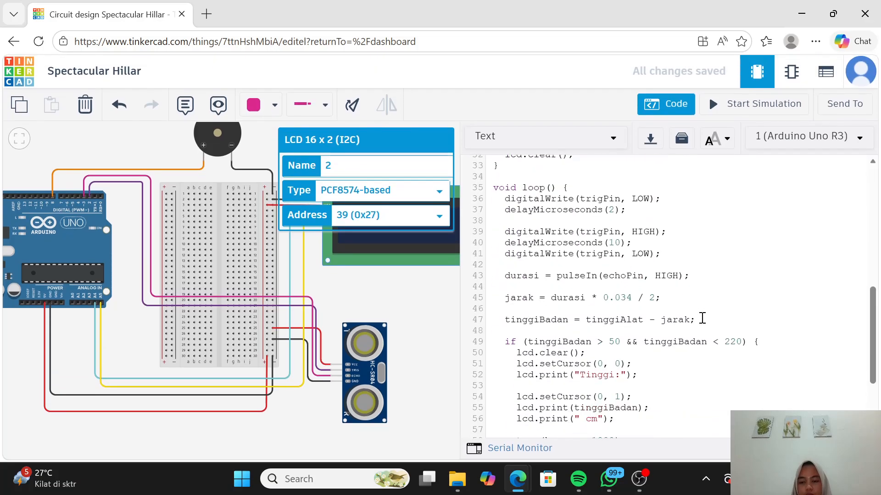
scroll(676, 387, down, 5)
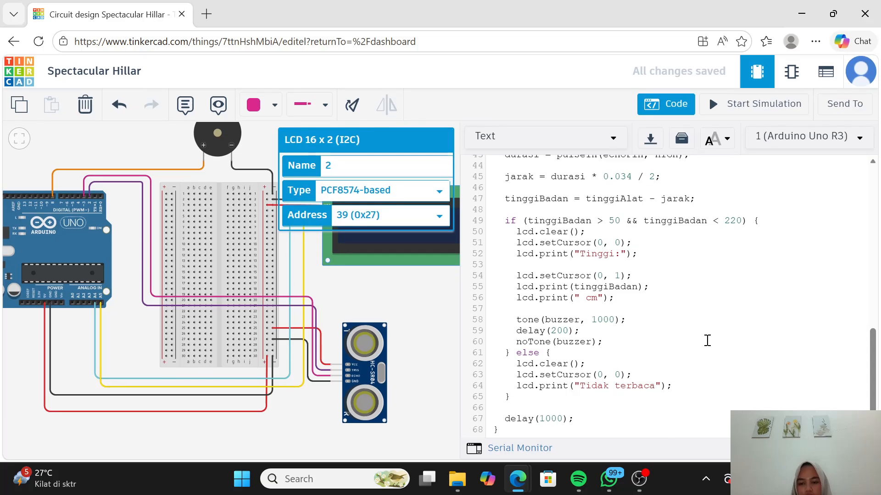
scroll(707, 340, up, 20)
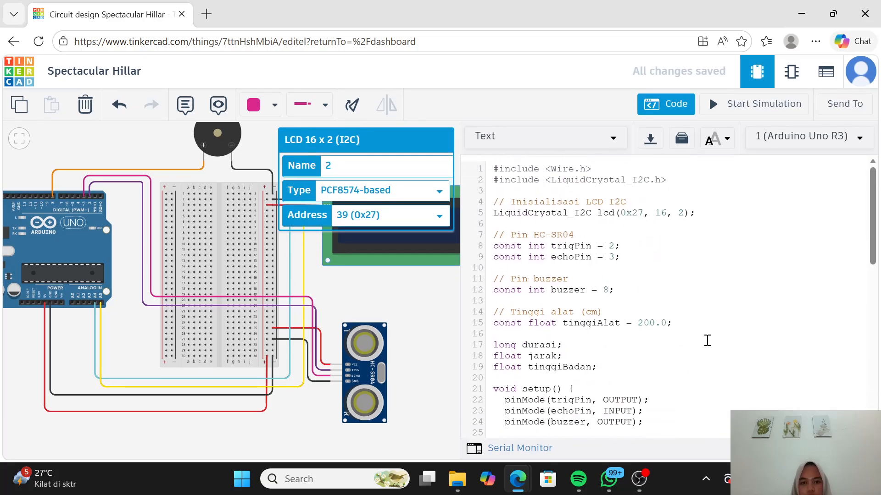
scroll(707, 340, down, 1)
click(414, 321)
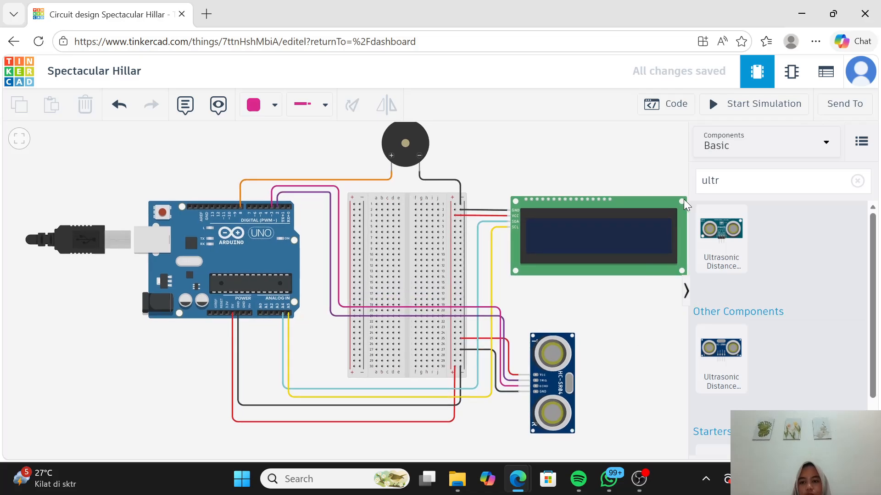
Step: Start the simulation, dismissing the connection error and retrying, and make sure the computer's sound is on for the buzzer
click(738, 106)
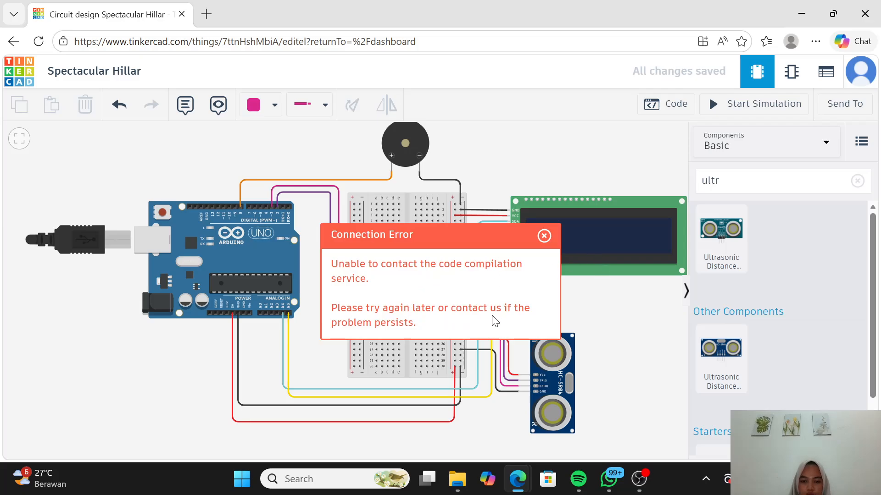
click(545, 236)
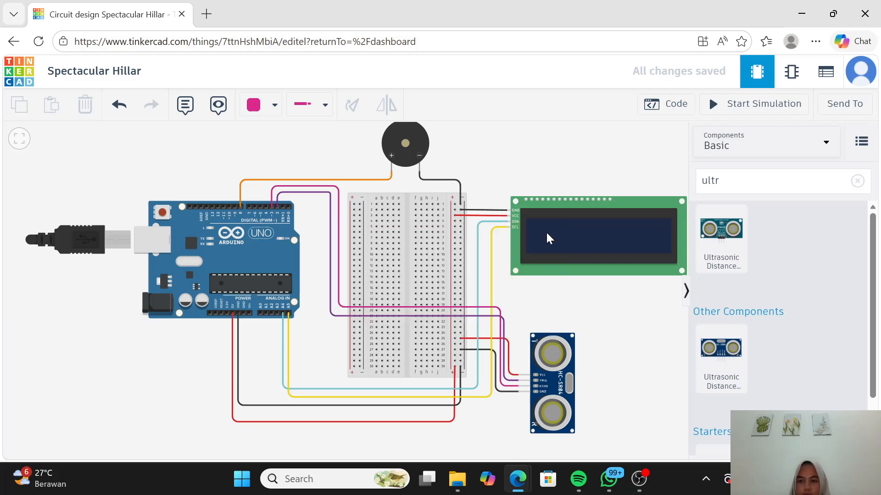
click(750, 108)
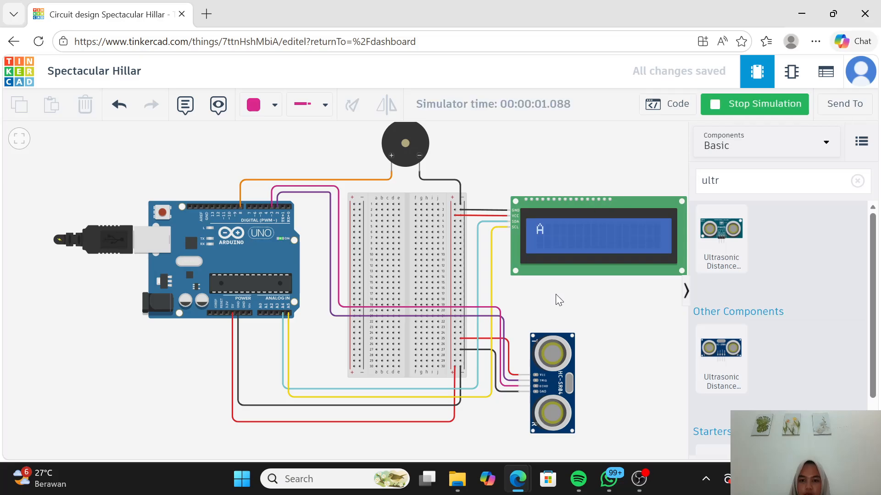
mouse_move(634, 340)
mouse_down()
mouse_move(603, 336)
mouse_move(623, 342)
mouse_up()
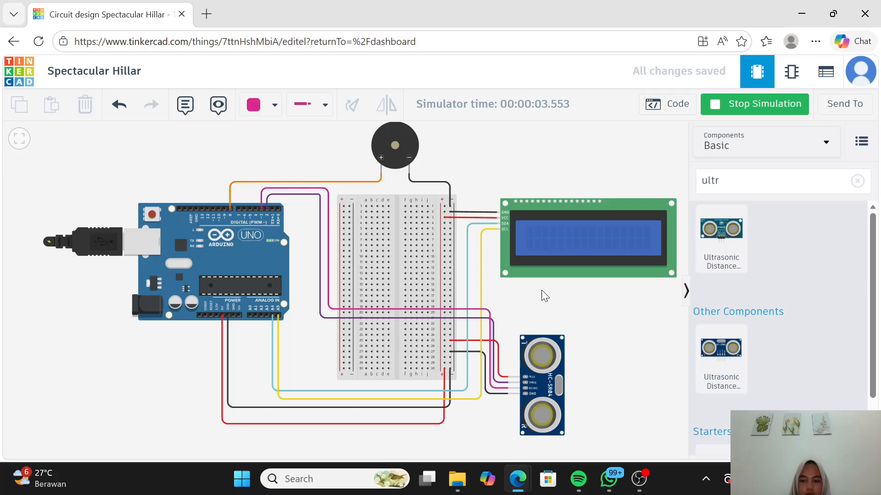
key(XF86AudioMute)
key(XF86AudioMute)
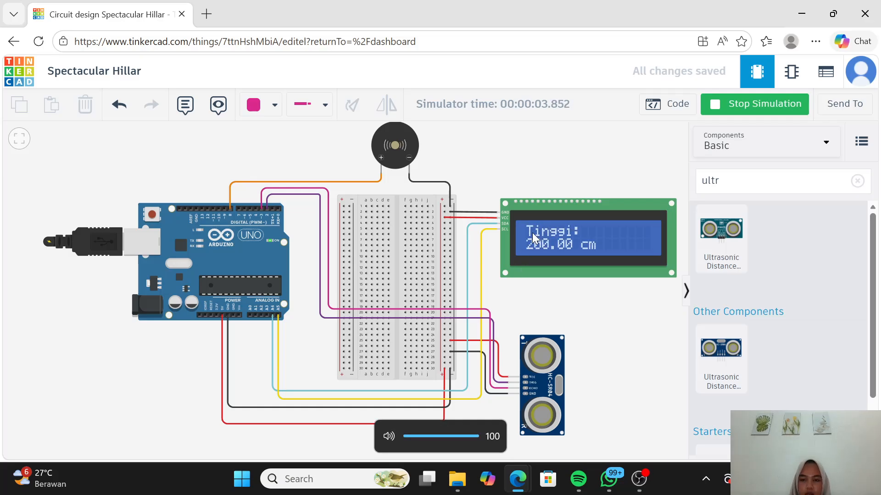
Step: Test the ultrasonic sensor with its target at about 50 cm and about 278 cm, and stop the simulation
click(542, 387)
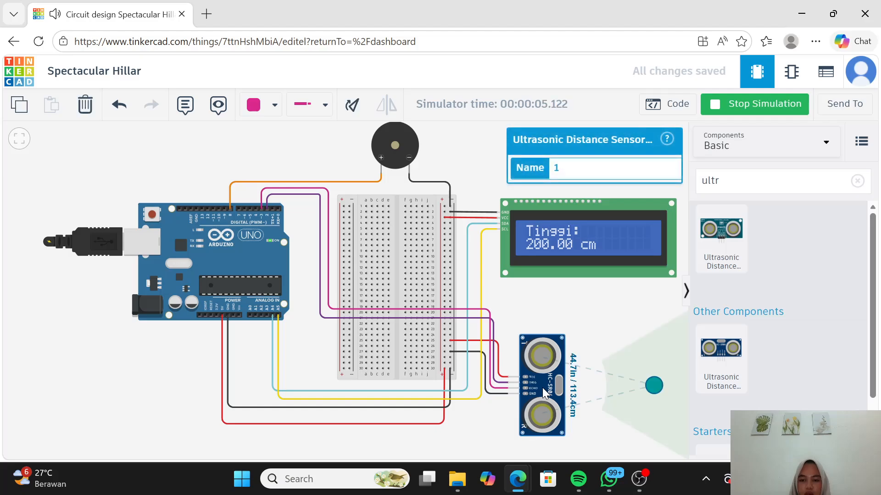
click(610, 445)
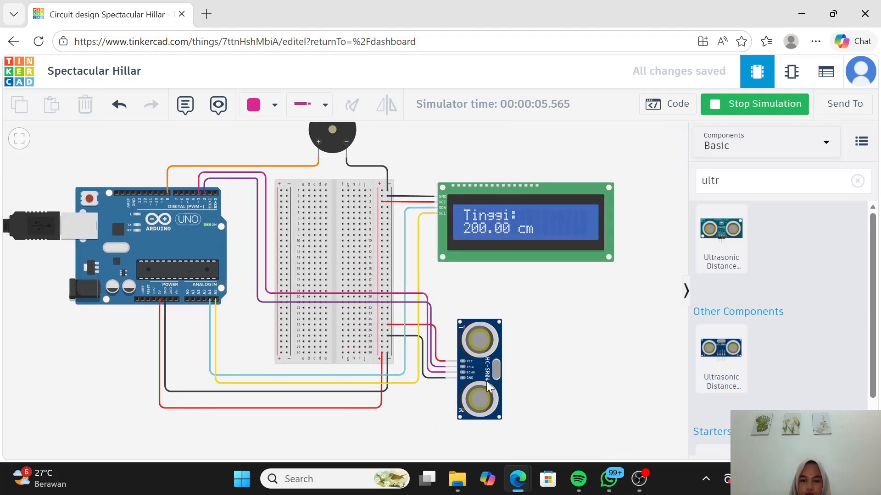
click(478, 364)
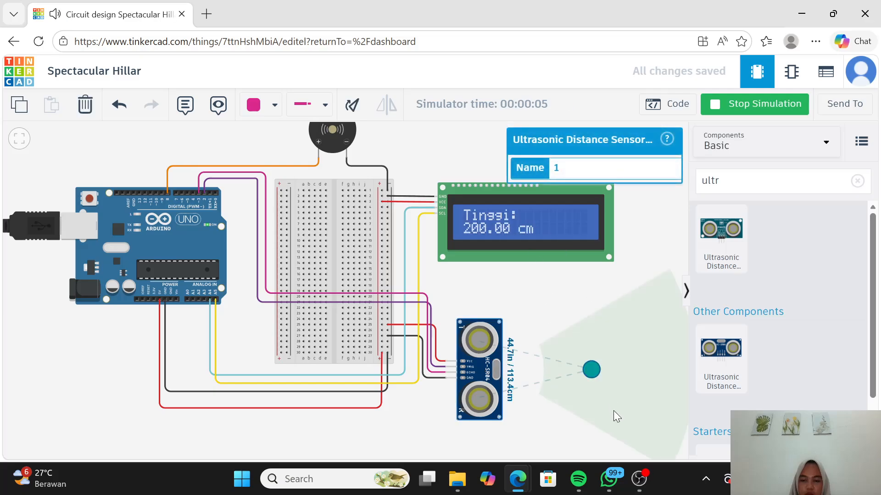
drag(592, 370, 560, 371)
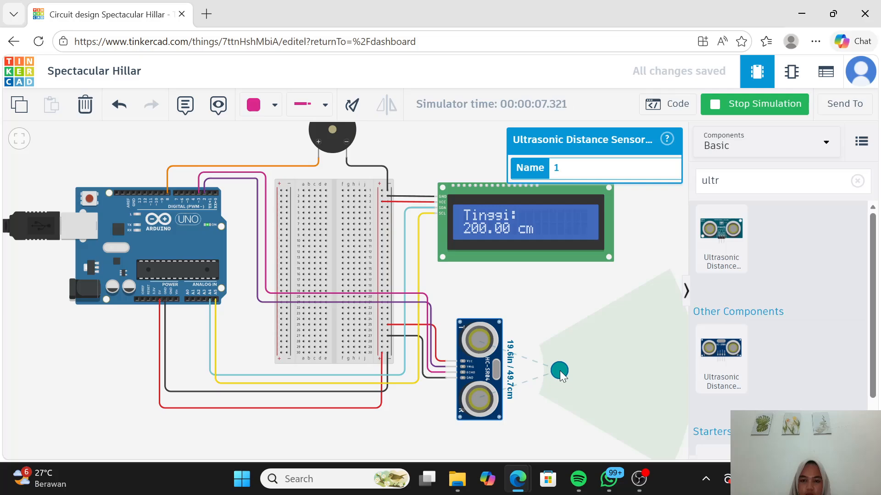
drag(558, 371, 675, 390)
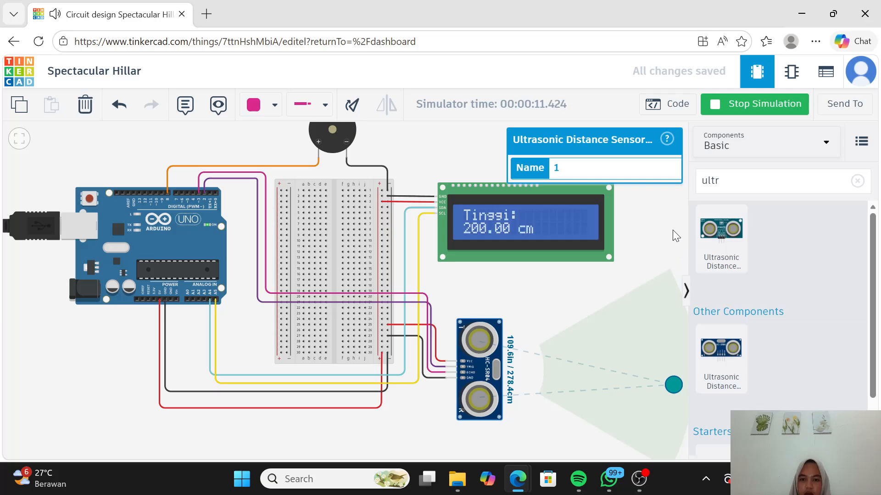
click(752, 105)
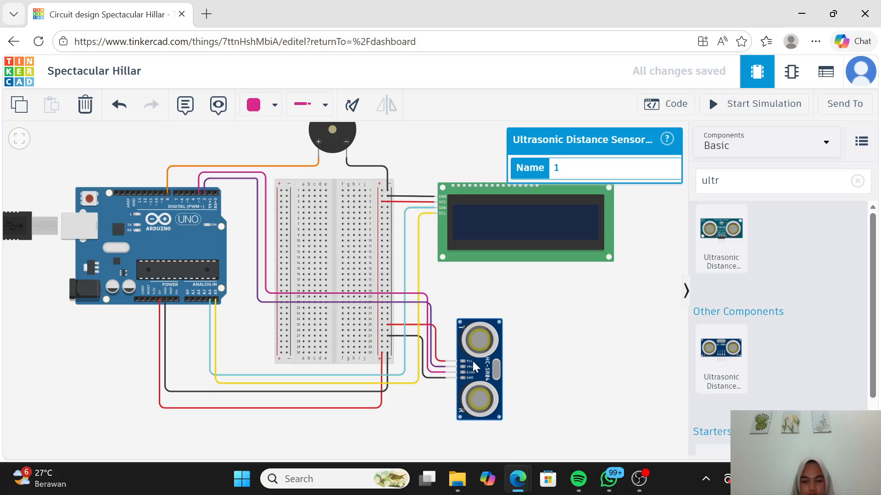
Step: Replace the ultrasonic sensor's power wire with a straightened red wire from its VCC pin to the breadboard's positive rail
click(439, 365)
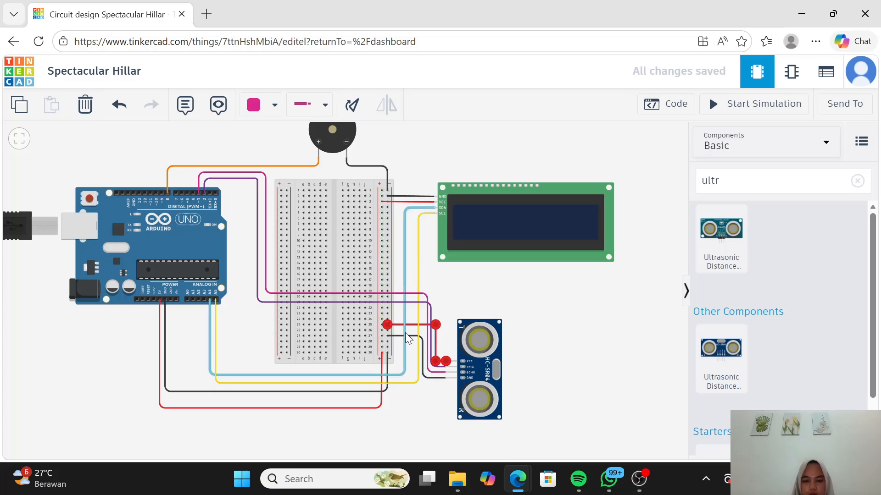
key(Delete)
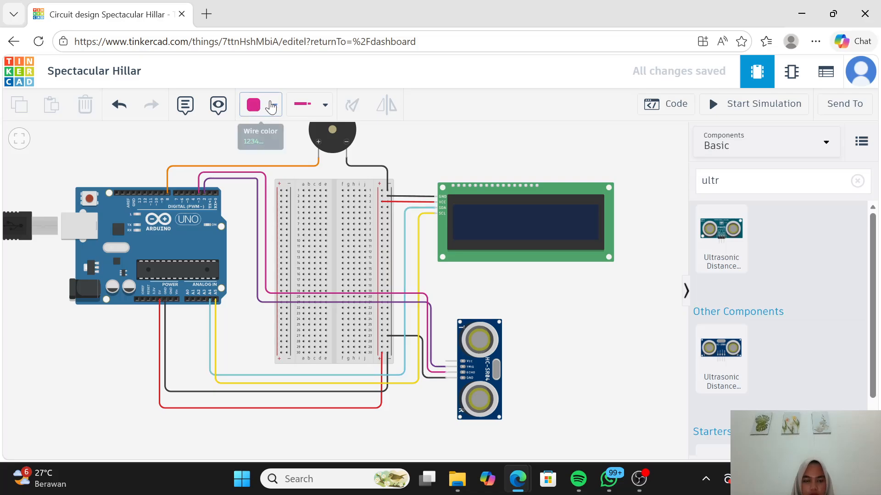
click(271, 106)
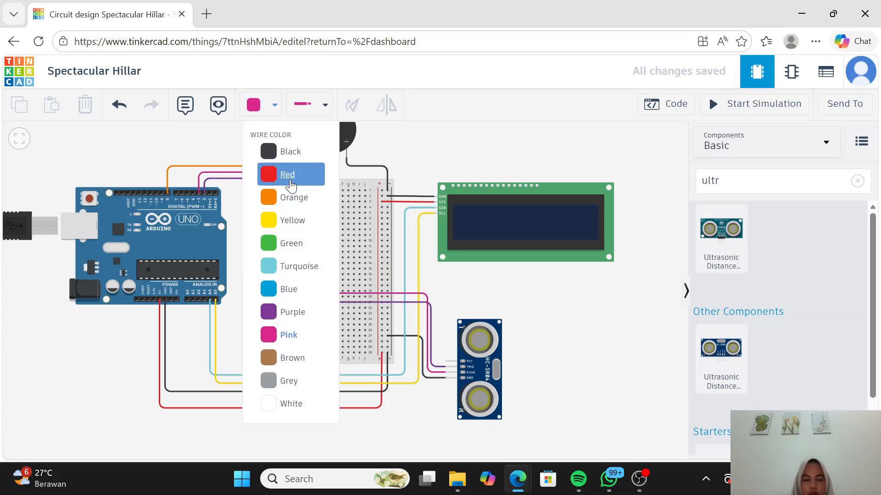
click(290, 175)
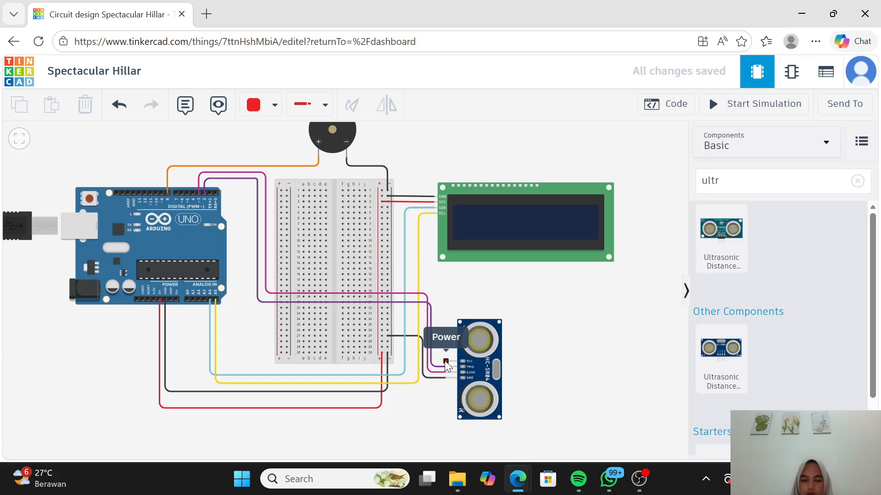
click(445, 361)
click(437, 361)
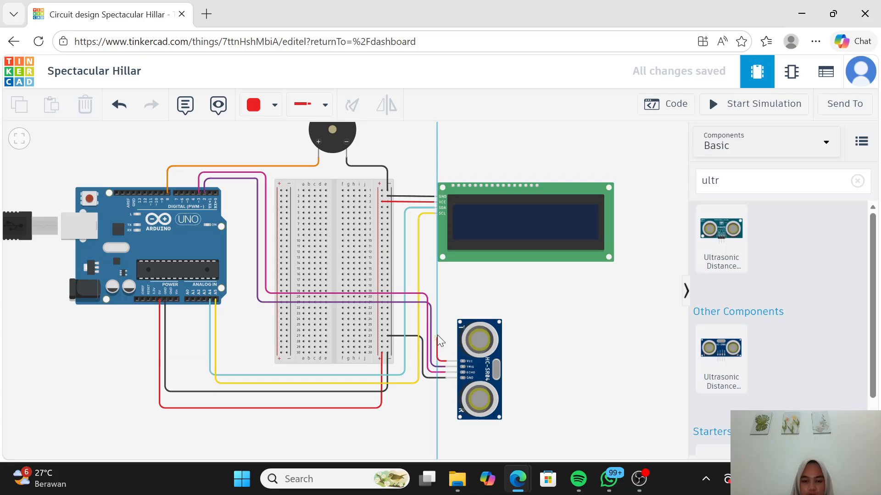
click(437, 329)
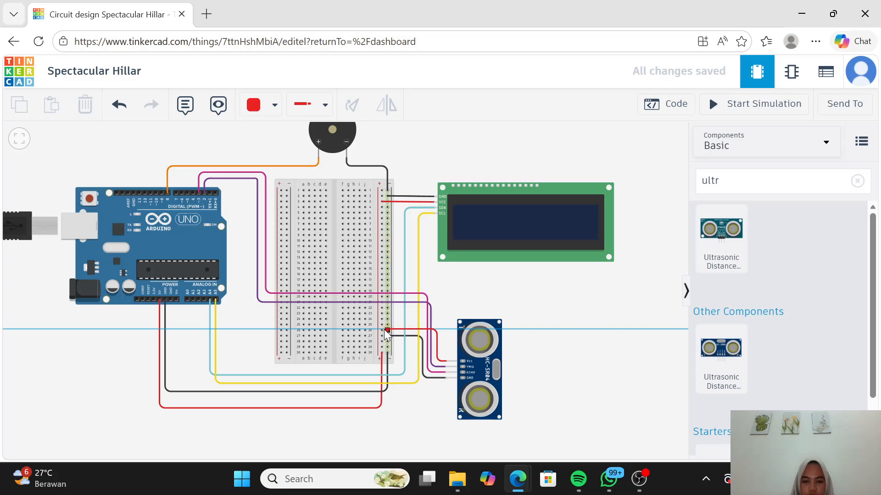
click(382, 330)
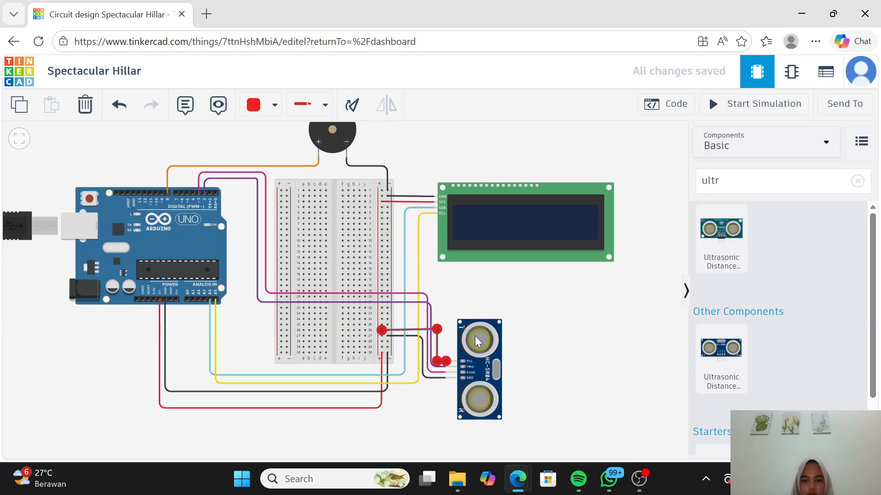
click(438, 329)
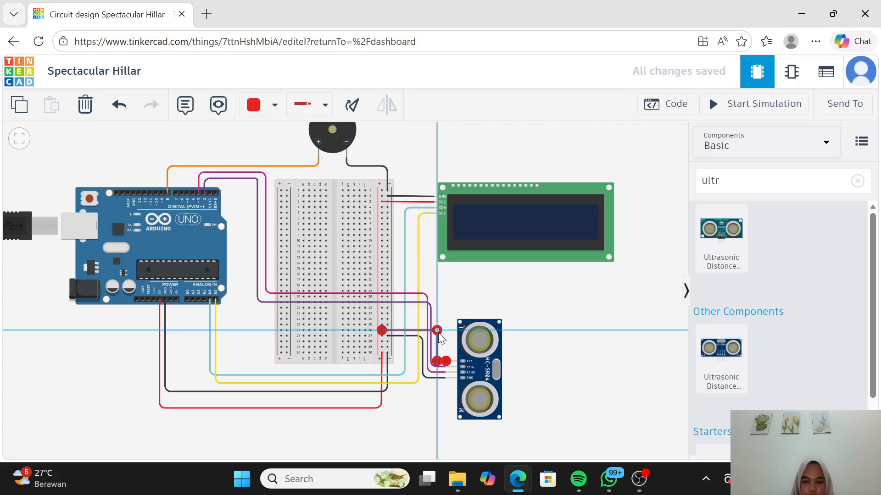
click(559, 340)
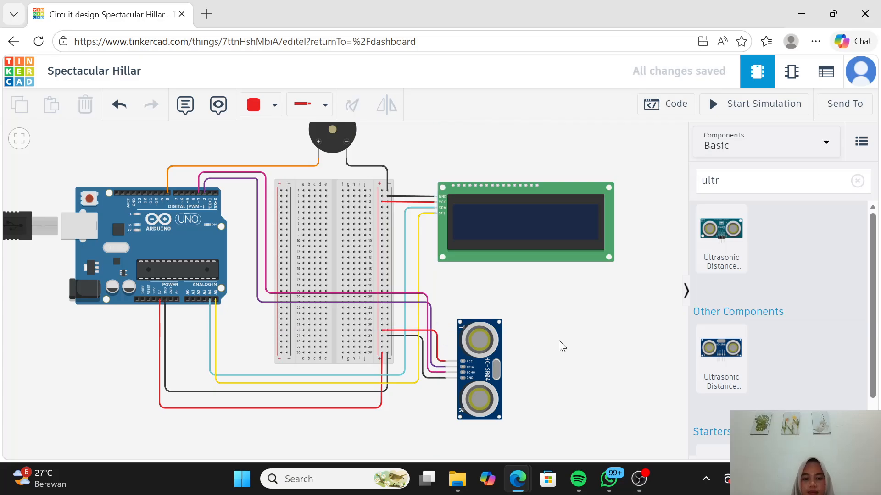
Step: Run the simulation and test the height readout with the sensor's target at about 36 cm and about 272 cm
click(738, 104)
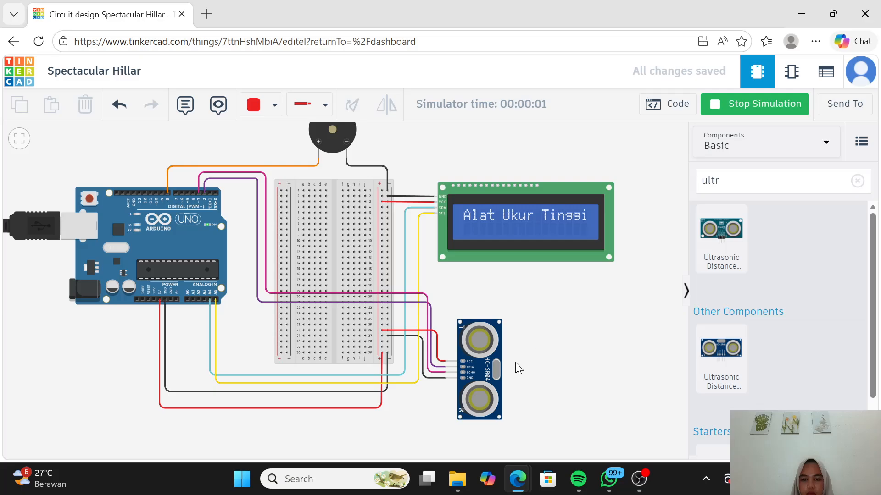
click(477, 380)
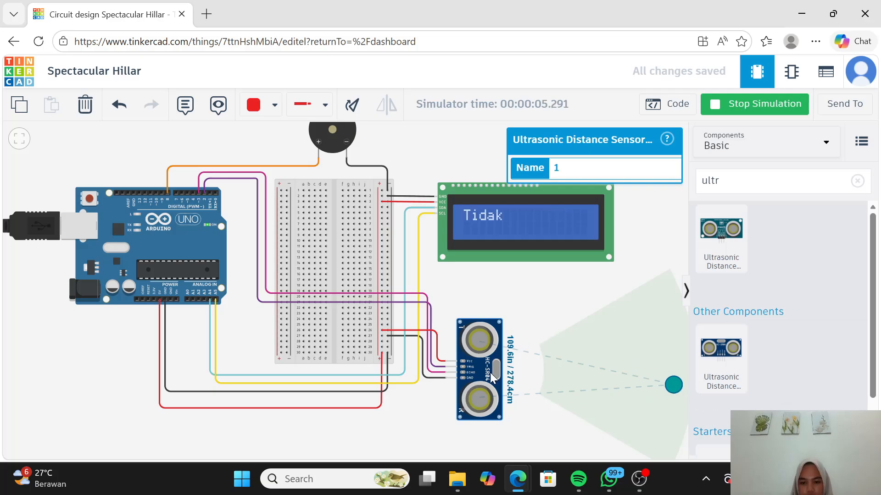
drag(673, 388, 552, 370)
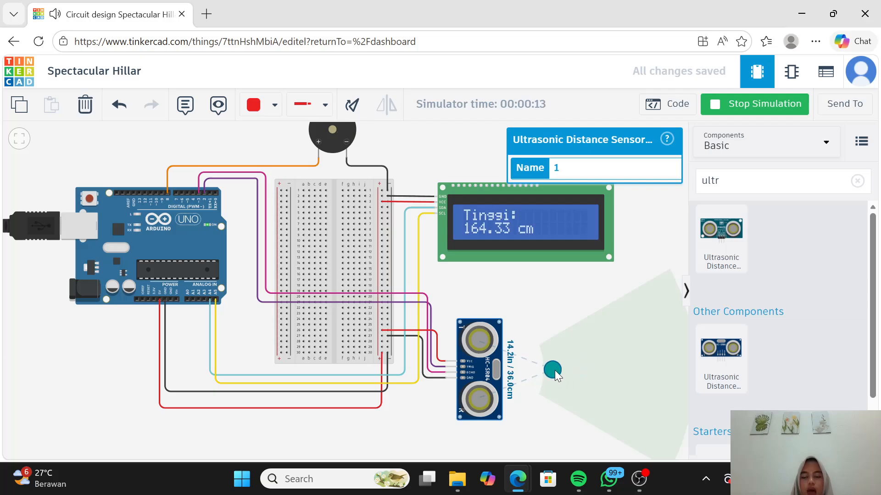
drag(554, 370, 672, 378)
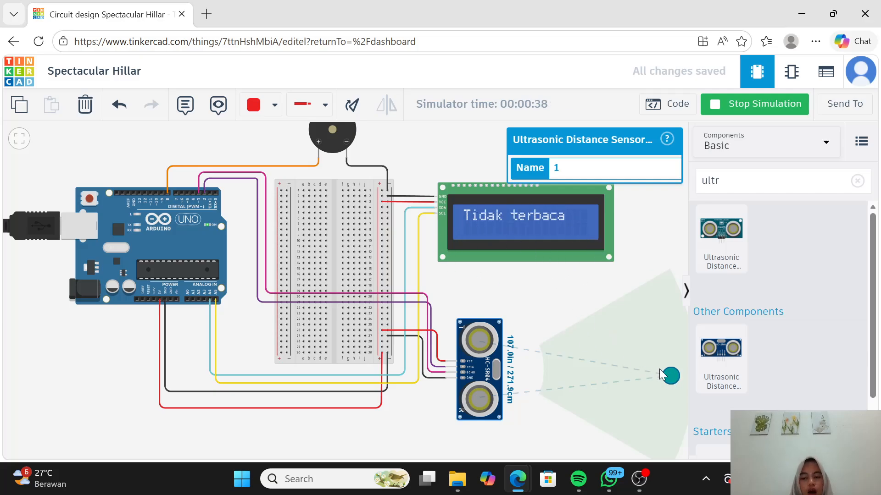
Step: Test the height readout with the ultrasonic sensor's target at about 144 cm and about 246 cm, and stop the simulation
drag(669, 379, 608, 369)
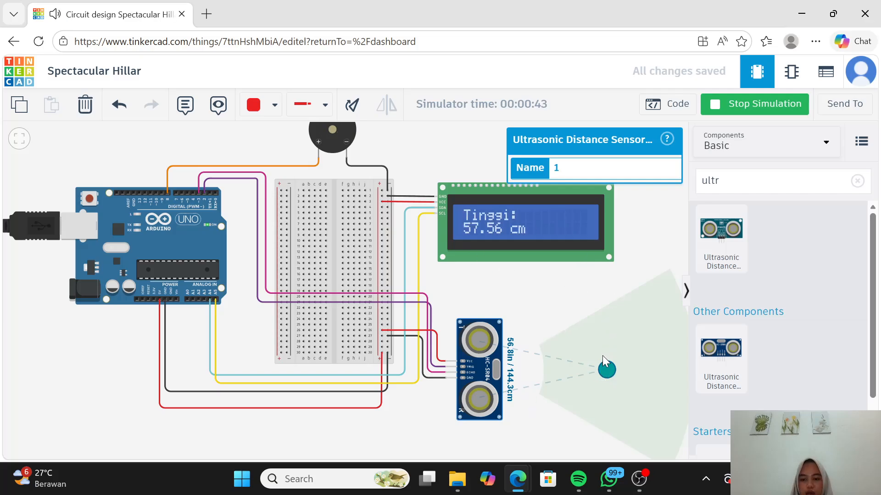
drag(605, 371, 659, 370)
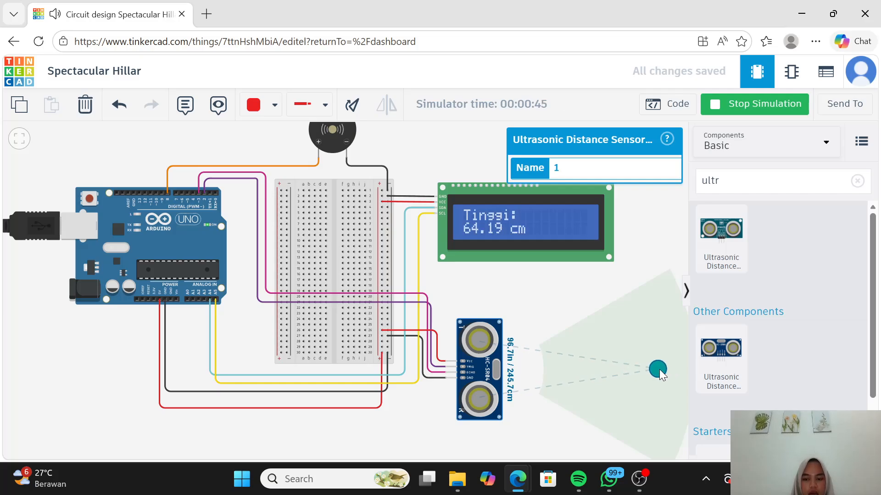
drag(539, 304, 599, 321)
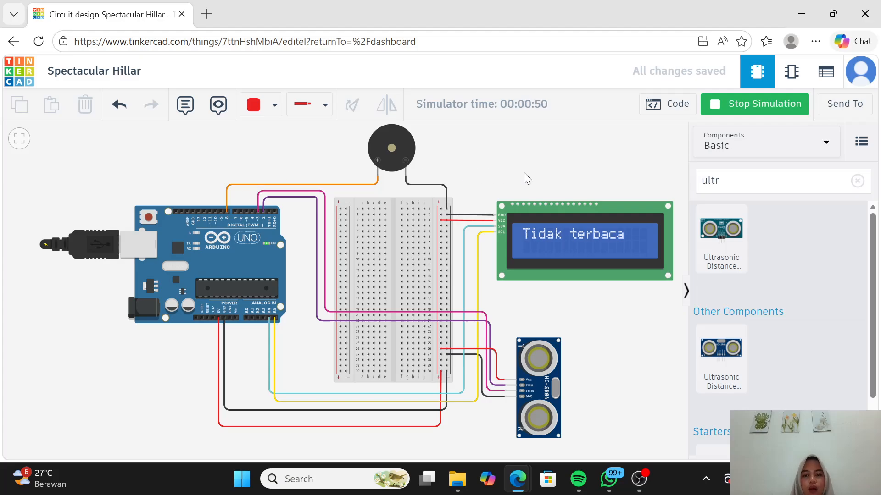
mouse_move(523, 172)
mouse_down()
mouse_move(545, 174)
mouse_move(537, 171)
mouse_up()
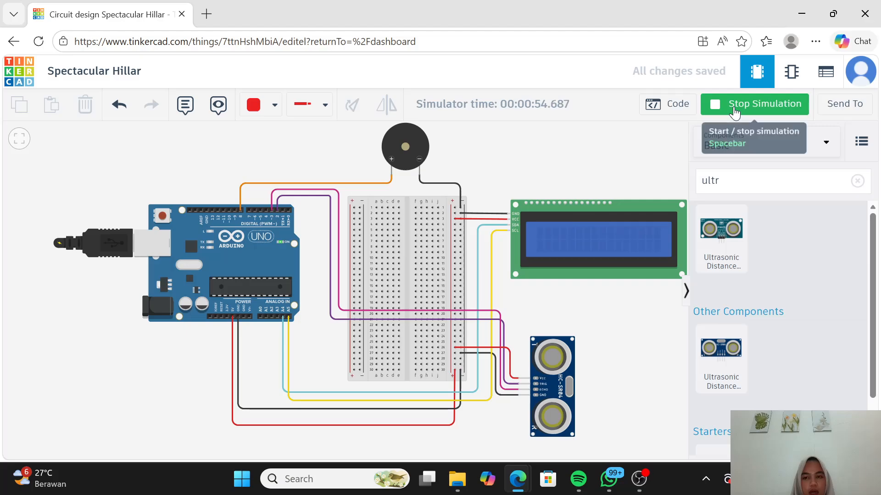
click(734, 110)
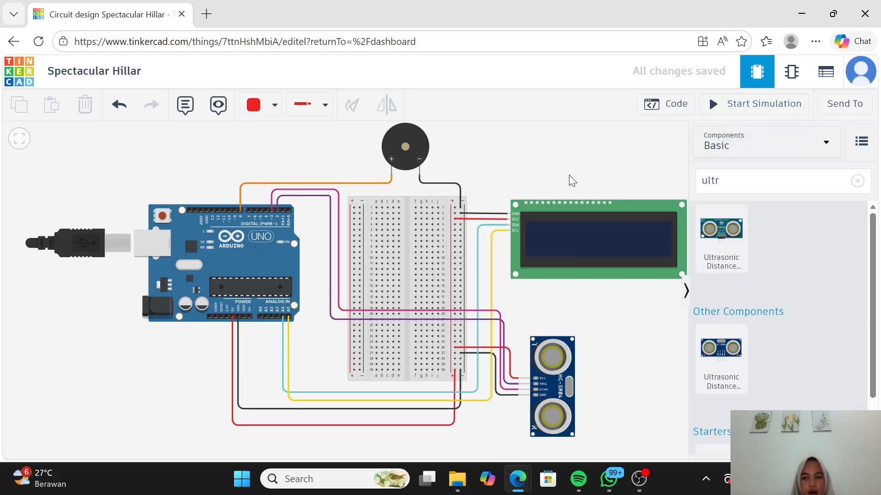
mouse_move(530, 179)
mouse_down()
mouse_move(554, 181)
mouse_move(527, 186)
mouse_move(534, 183)
mouse_up()
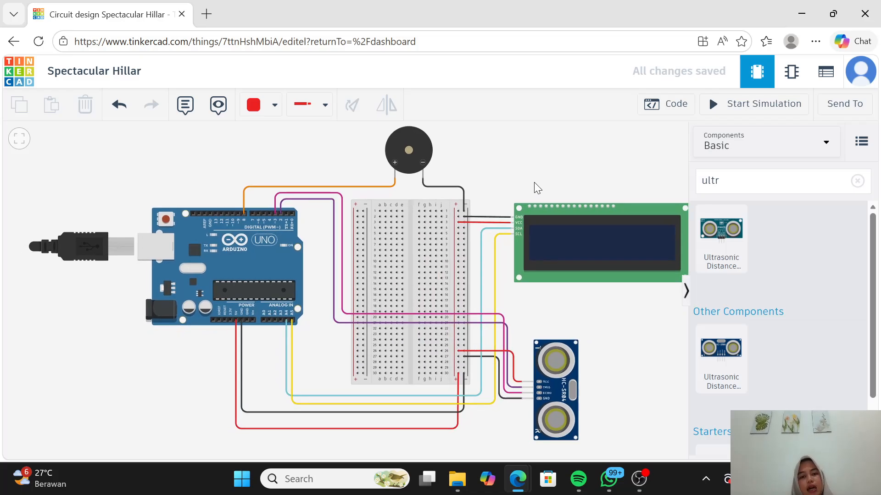